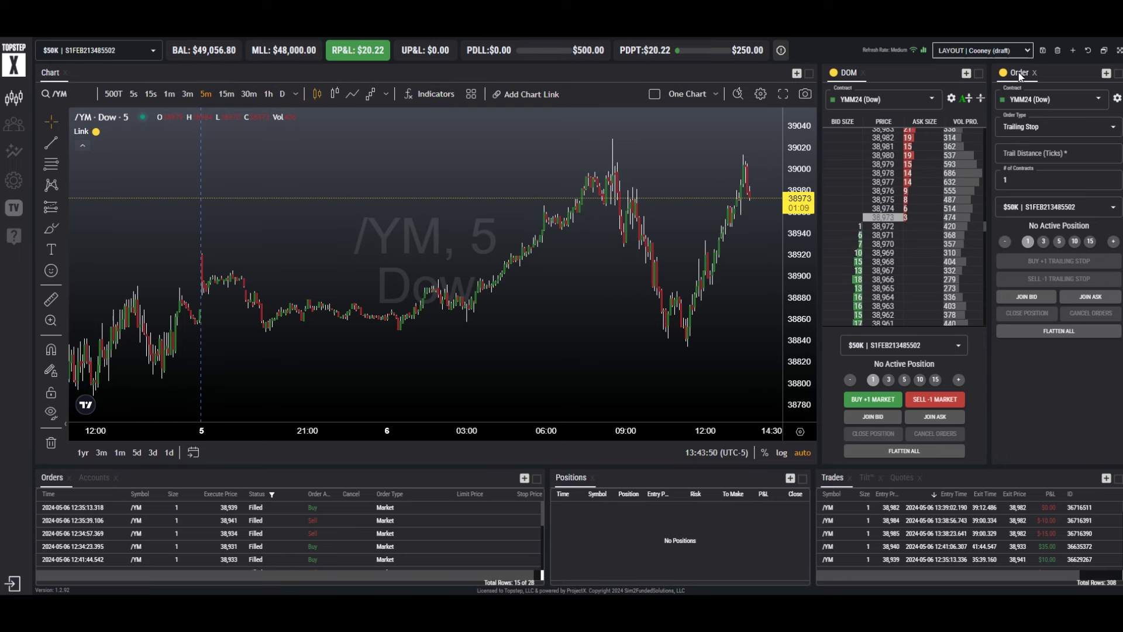
# - Set the order panel to Market orders, try 3 and 5 contracts, then reset to 1
pyautogui.click(1033, 128)
pyautogui.click(1020, 151)
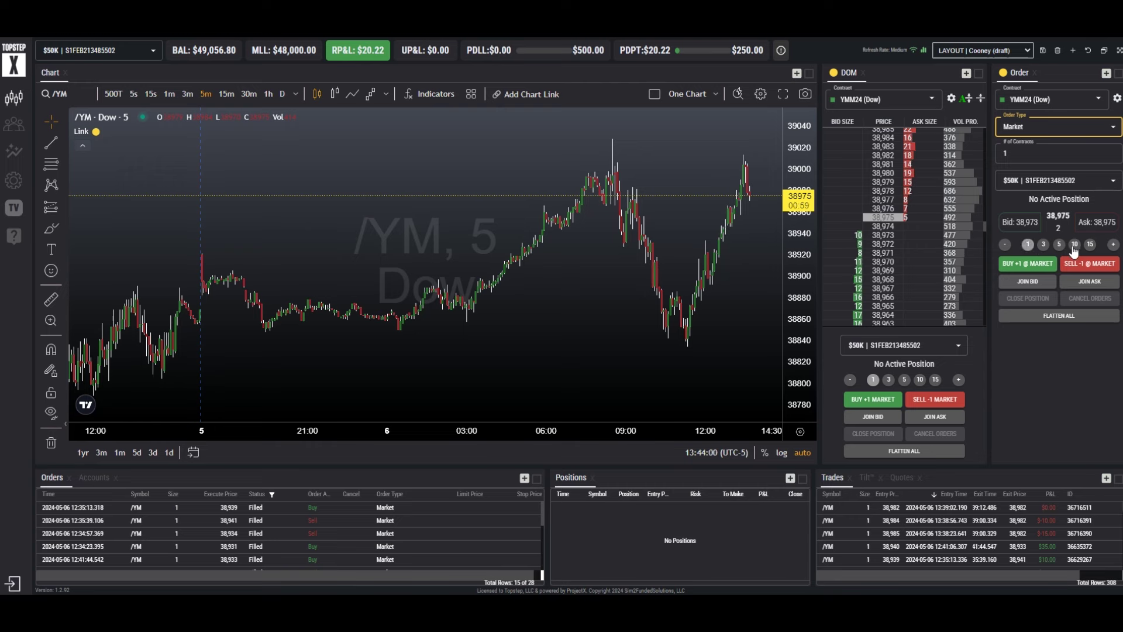
pyautogui.click(994, 153)
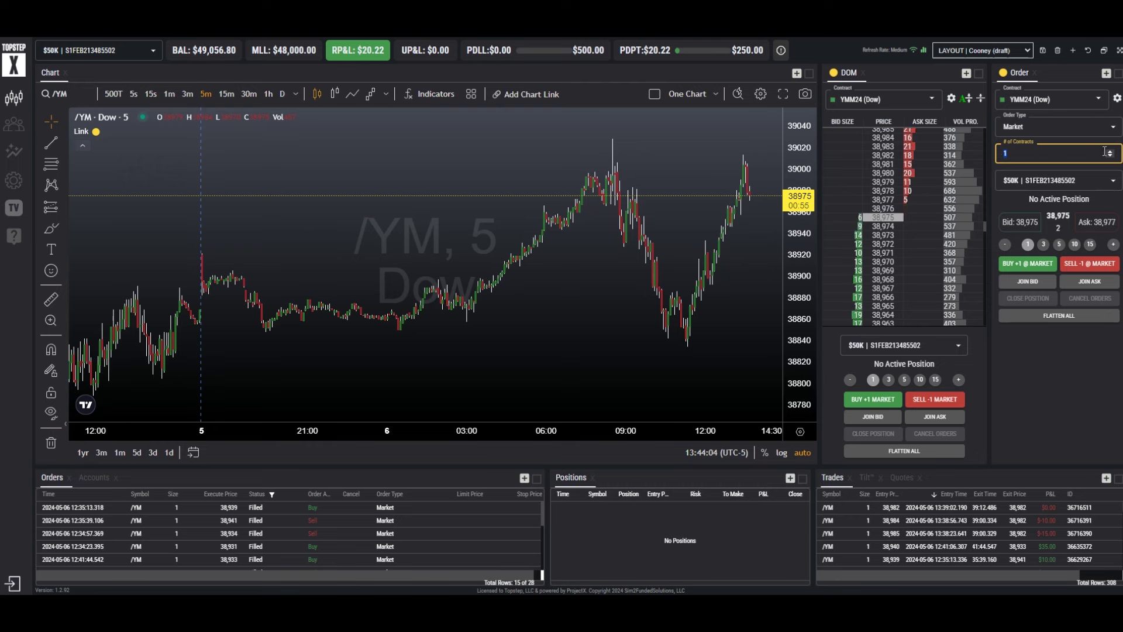
pyautogui.click(1114, 244)
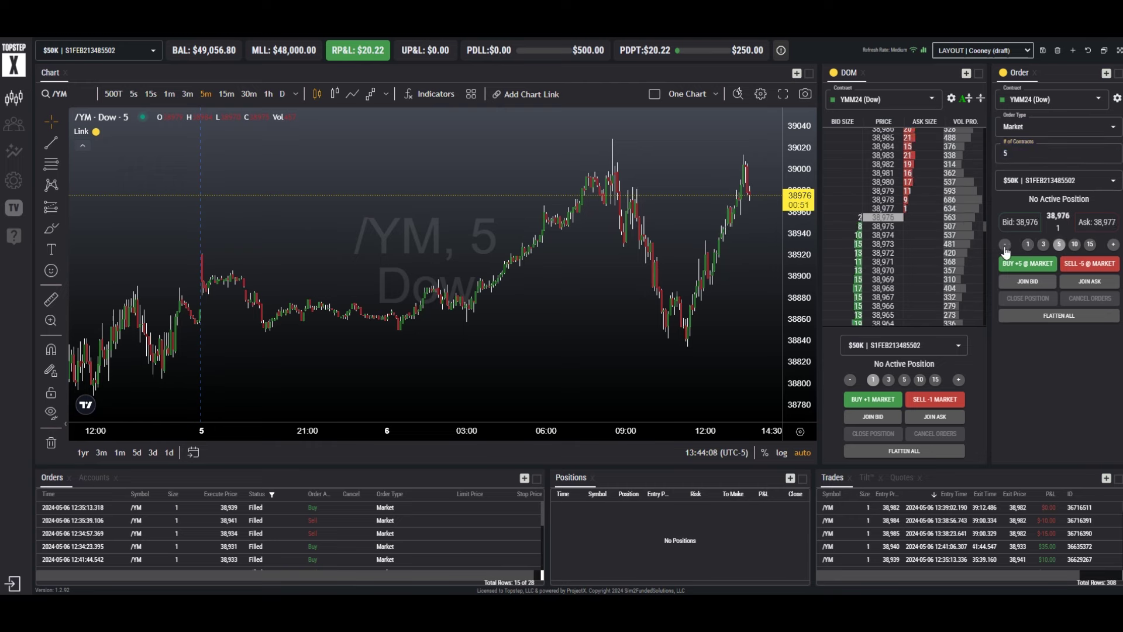
pyautogui.click(1028, 149)
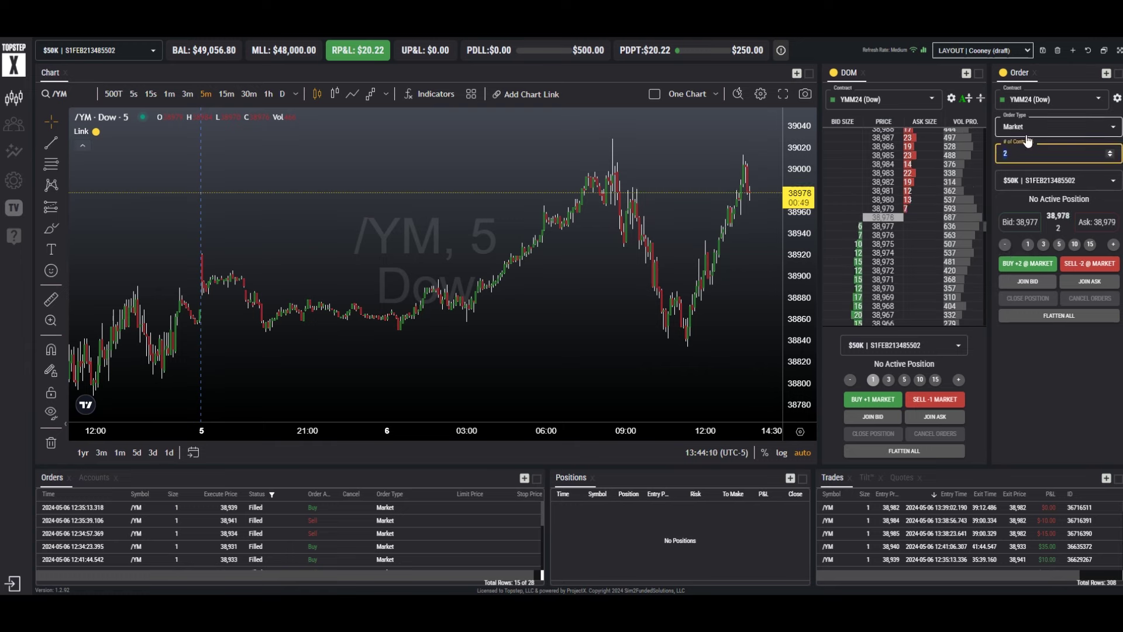
pyautogui.write('5')
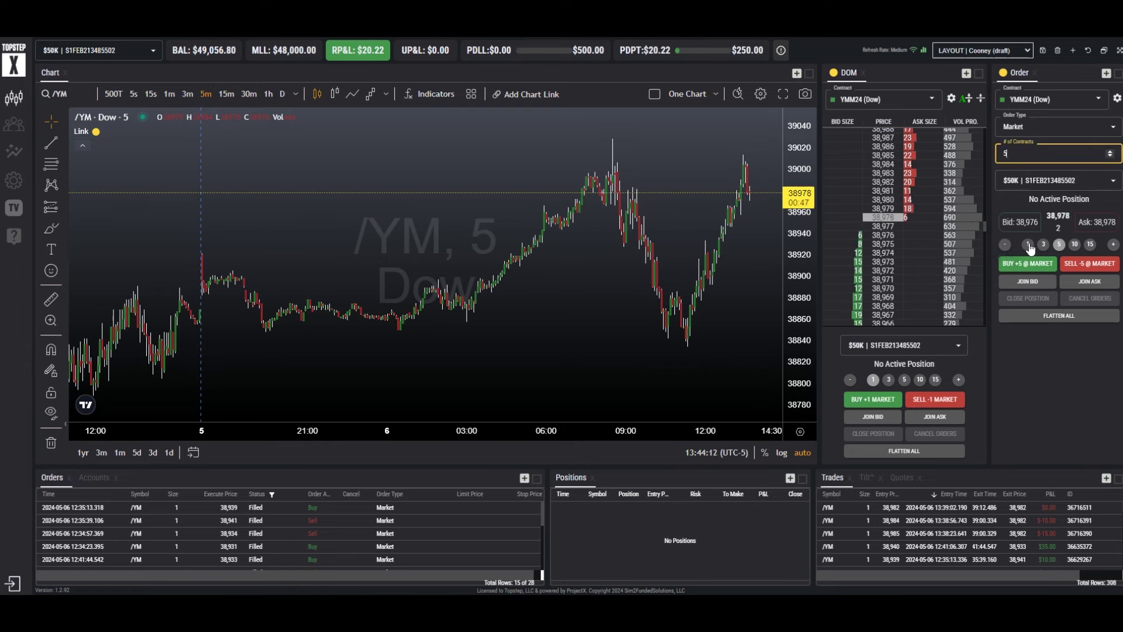
pyautogui.click(1027, 245)
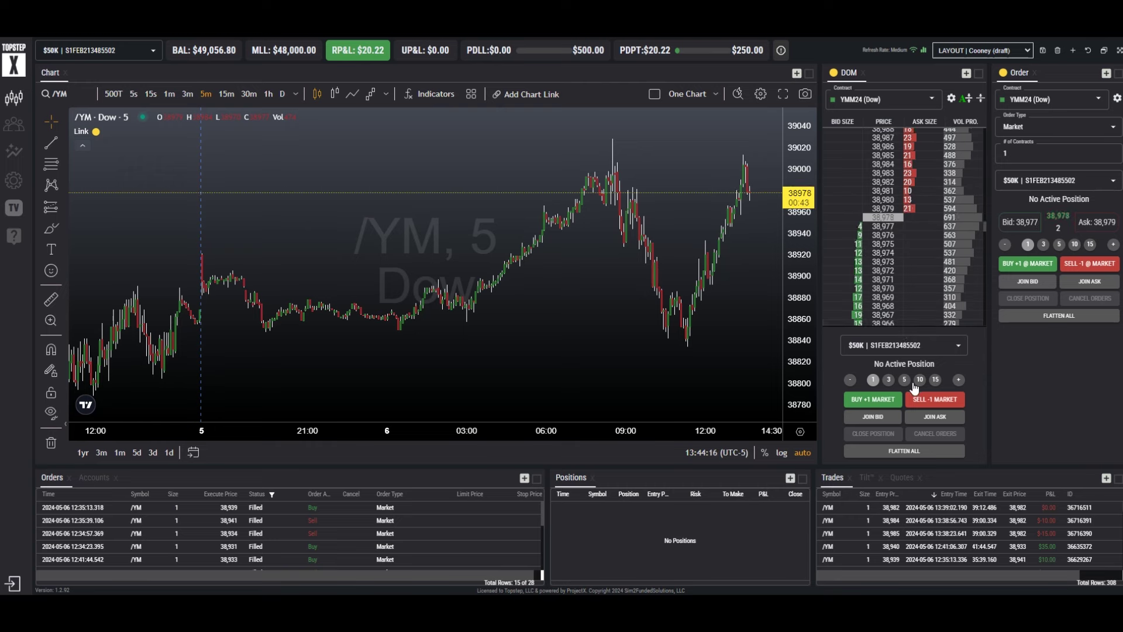
# - Set the DOM order size to 9 contracts via the 3 and 10 presets, minus one
pyautogui.click(958, 380)
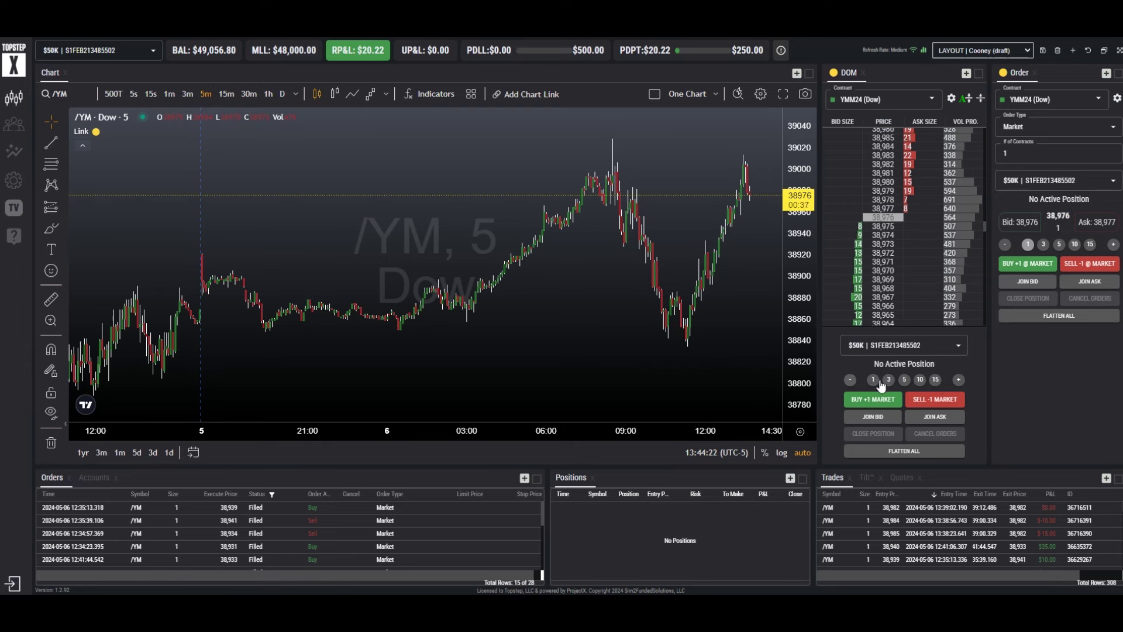
pyautogui.click(919, 379)
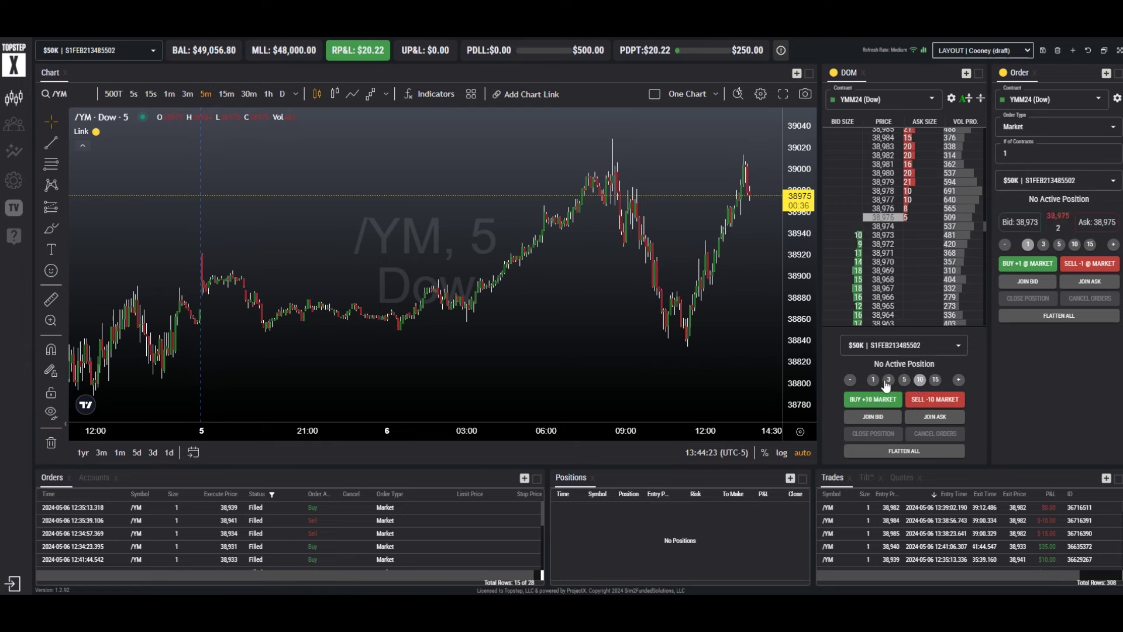
pyautogui.click(850, 381)
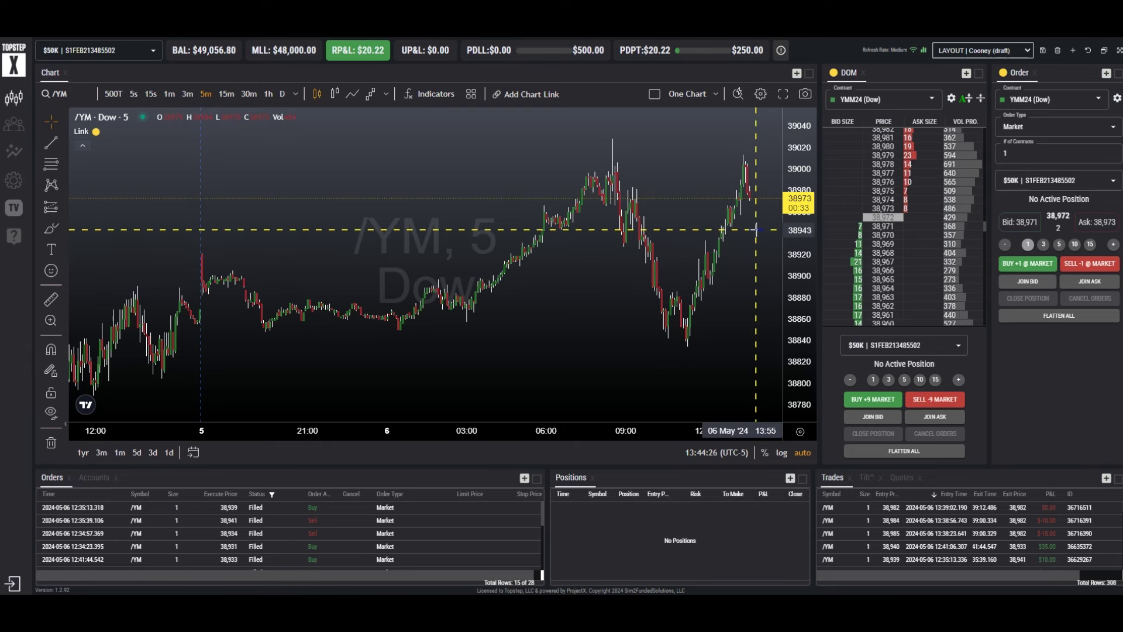
# - Buy 1 contract at market, add a stop at 38,937 ($180 risk) and a target near 39,018 ($210)
pyautogui.click(1011, 264)
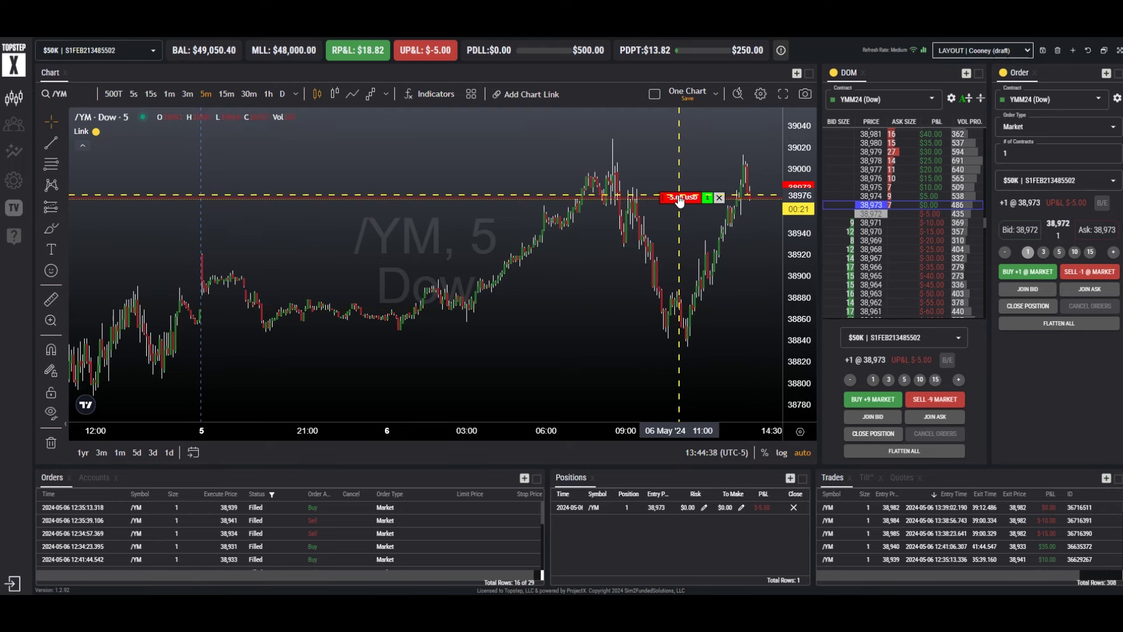
pyautogui.moveTo(677, 198); pyautogui.dragTo(683, 234)
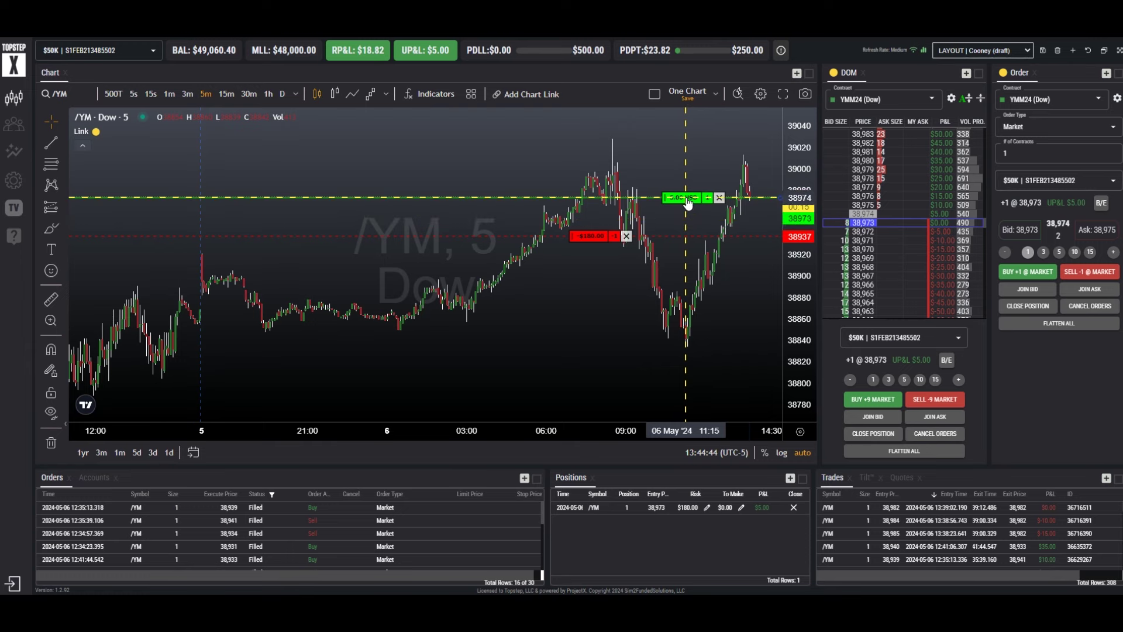
pyautogui.moveTo(688, 202); pyautogui.dragTo(680, 149)
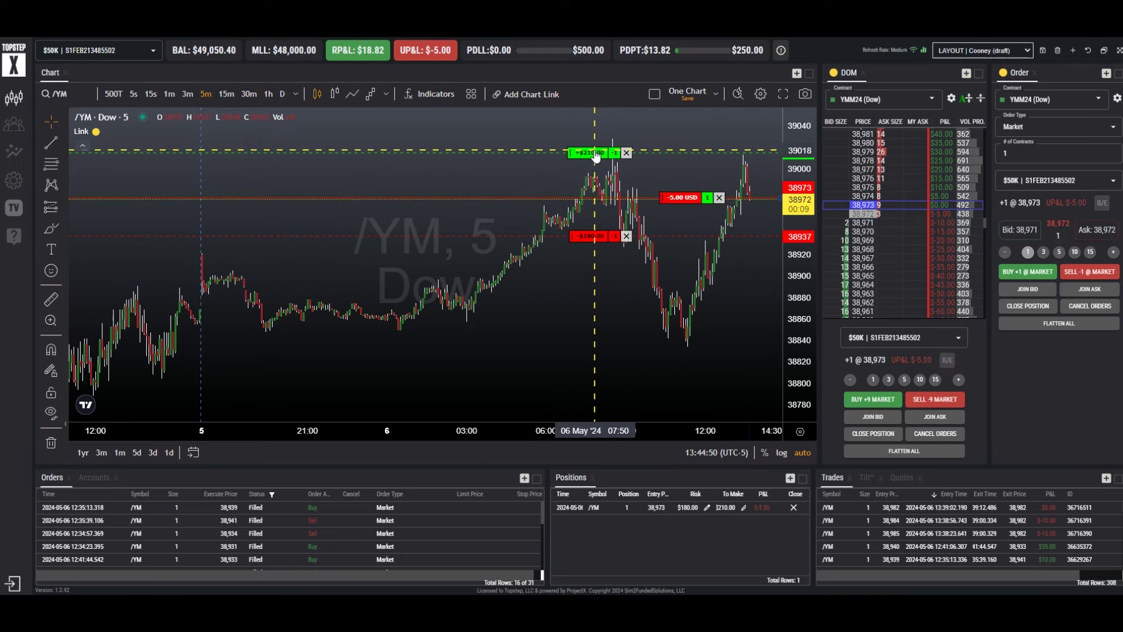
# - Close the long, re-buy 1 contract with a 38917 stop and 39017 target, flatten, reset DOM size to 1
pyautogui.click(720, 198)
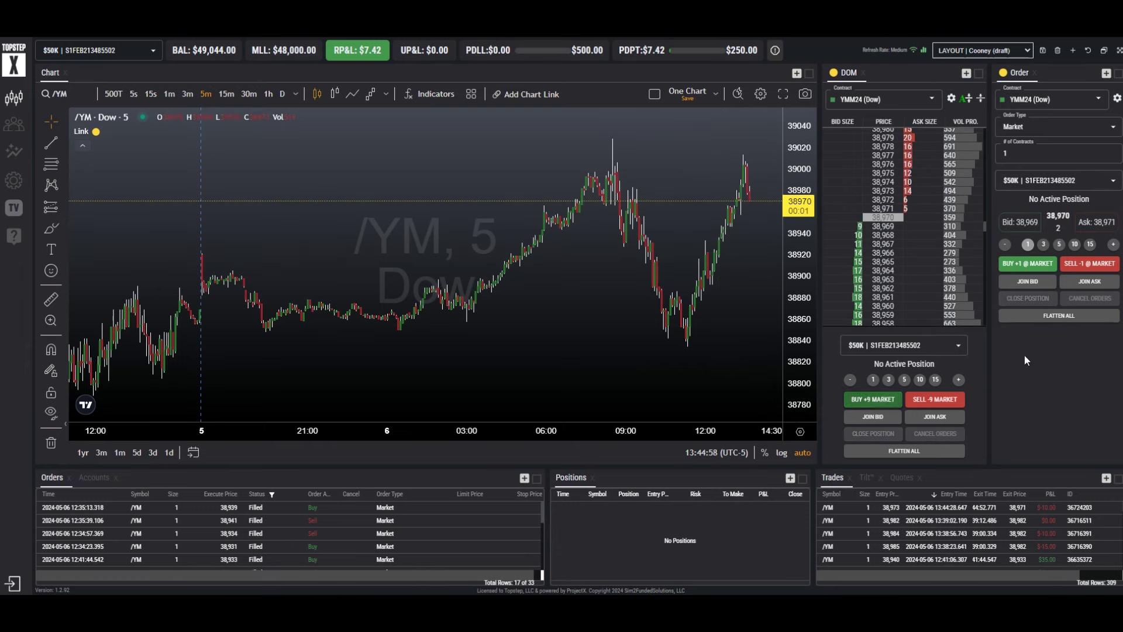
pyautogui.click(1027, 263)
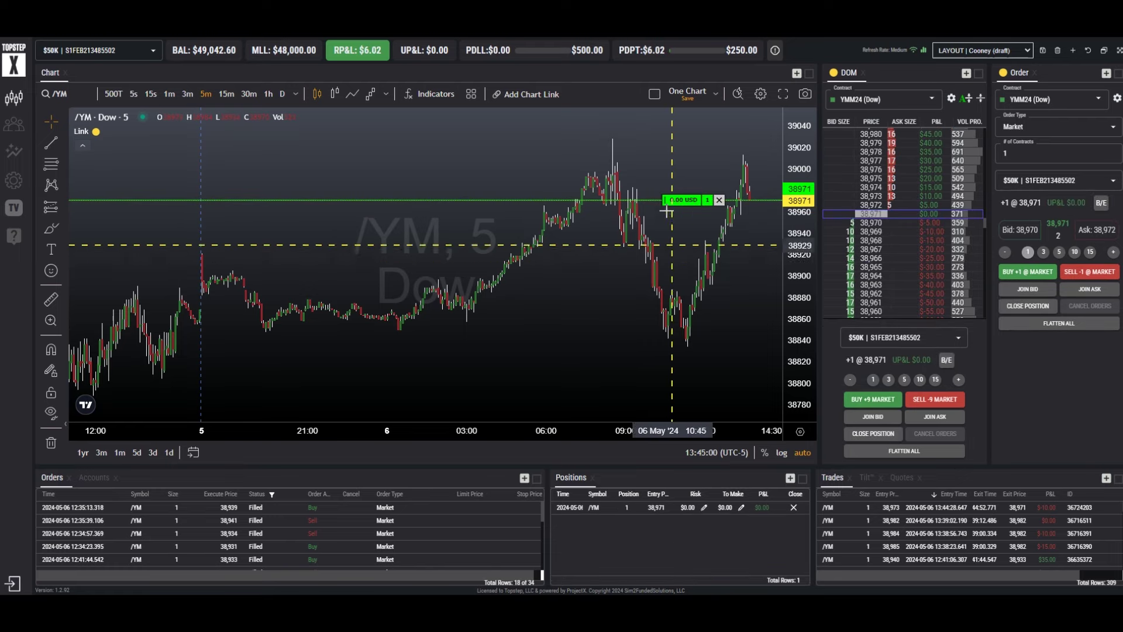
pyautogui.moveTo(682, 200); pyautogui.dragTo(681, 257)
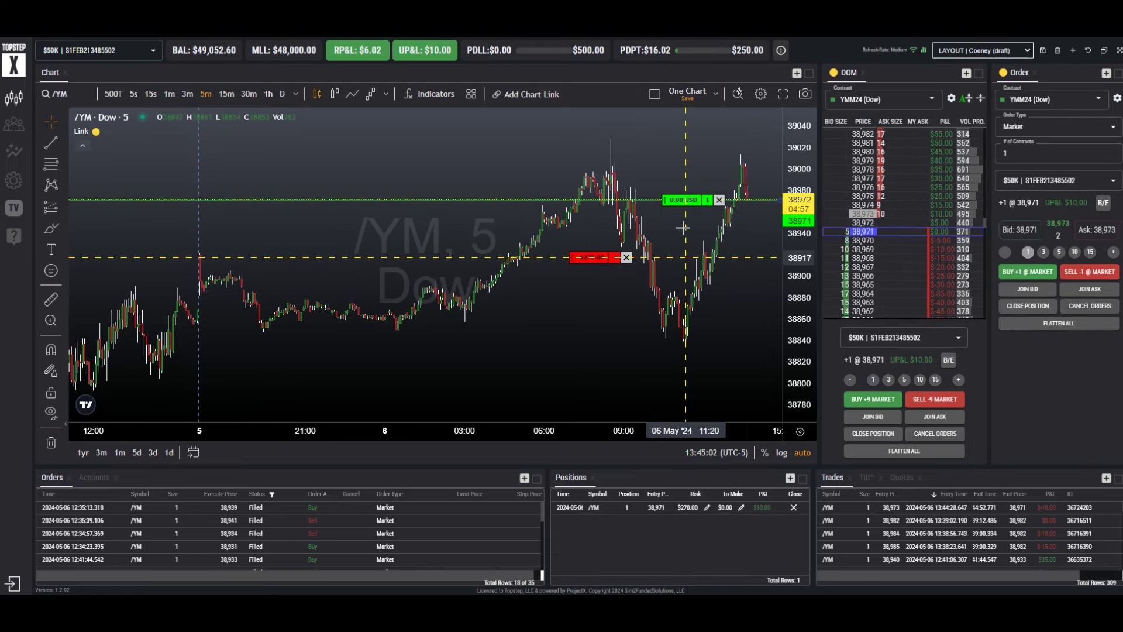
pyautogui.moveTo(682, 200); pyautogui.dragTo(597, 156)
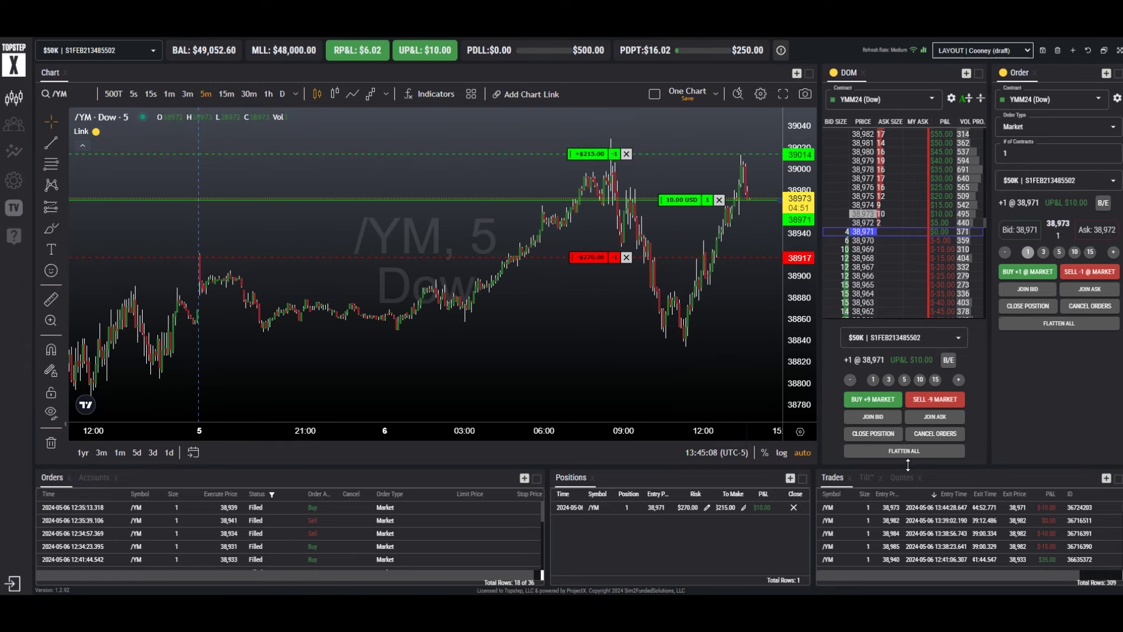
pyautogui.click(891, 452)
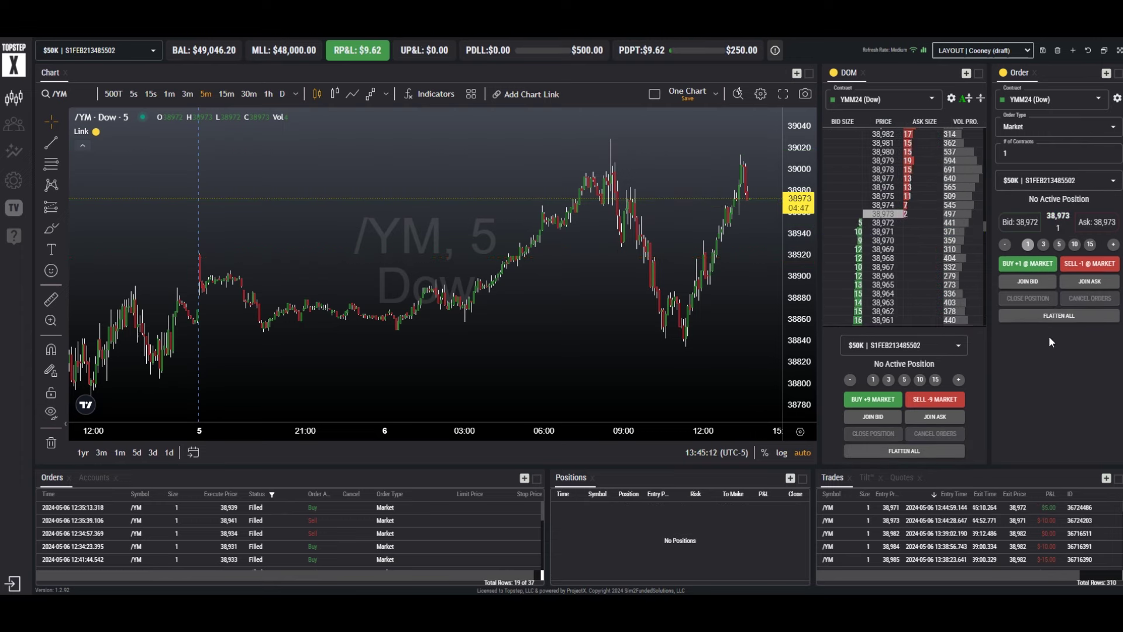
pyautogui.click(873, 380)
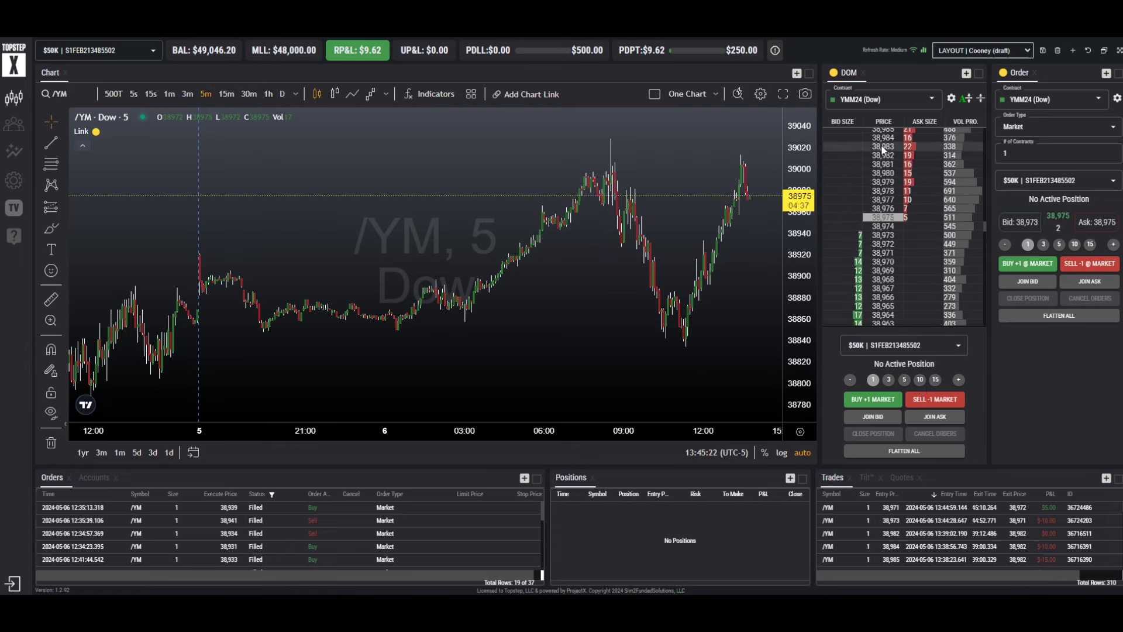
# - Place a 1-contract limit buy at 38,966, lower it to about 38,949, then cancel it
pyautogui.click(854, 290)
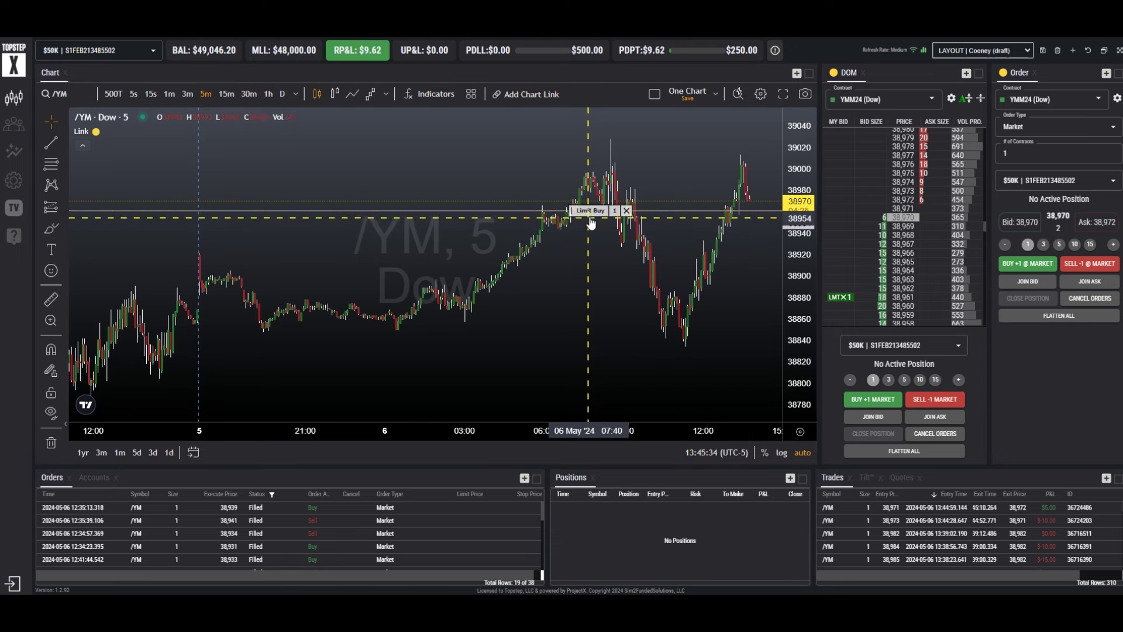
pyautogui.moveTo(585, 212); pyautogui.dragTo(590, 221)
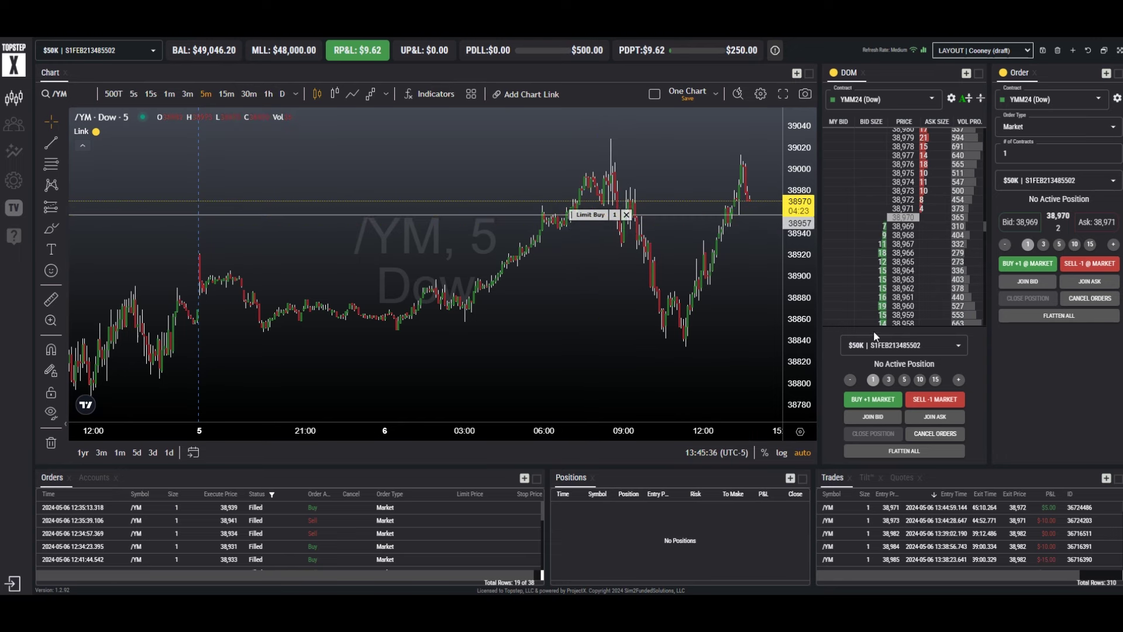
pyautogui.scroll(-5, 935, 252)
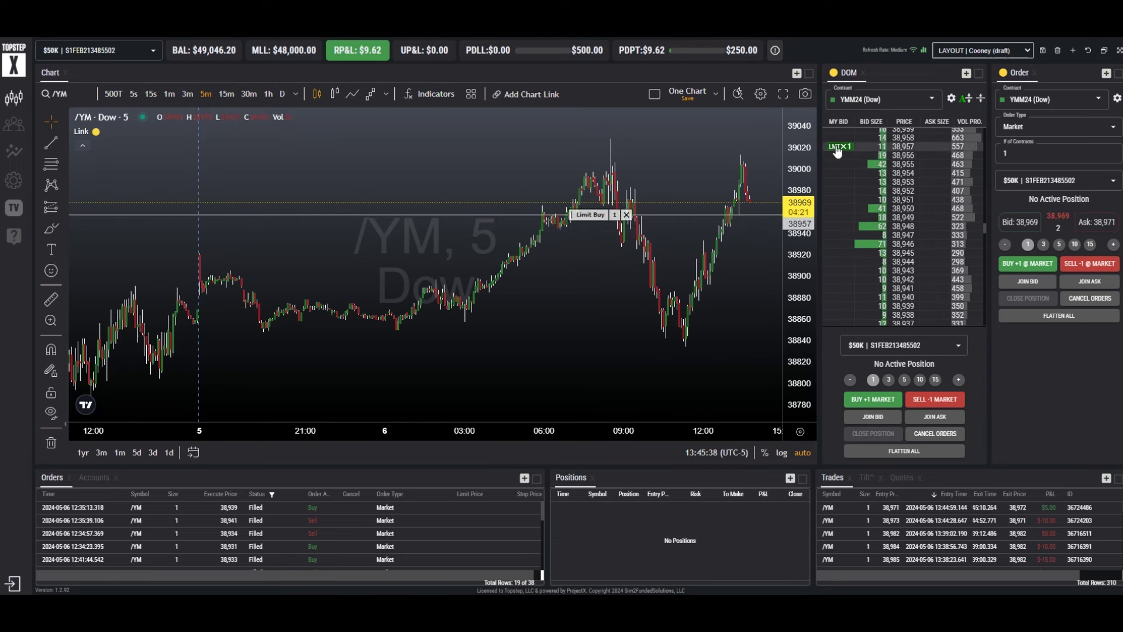
pyautogui.moveTo(836, 162); pyautogui.dragTo(837, 163)
pyautogui.scroll(5, 834, 188)
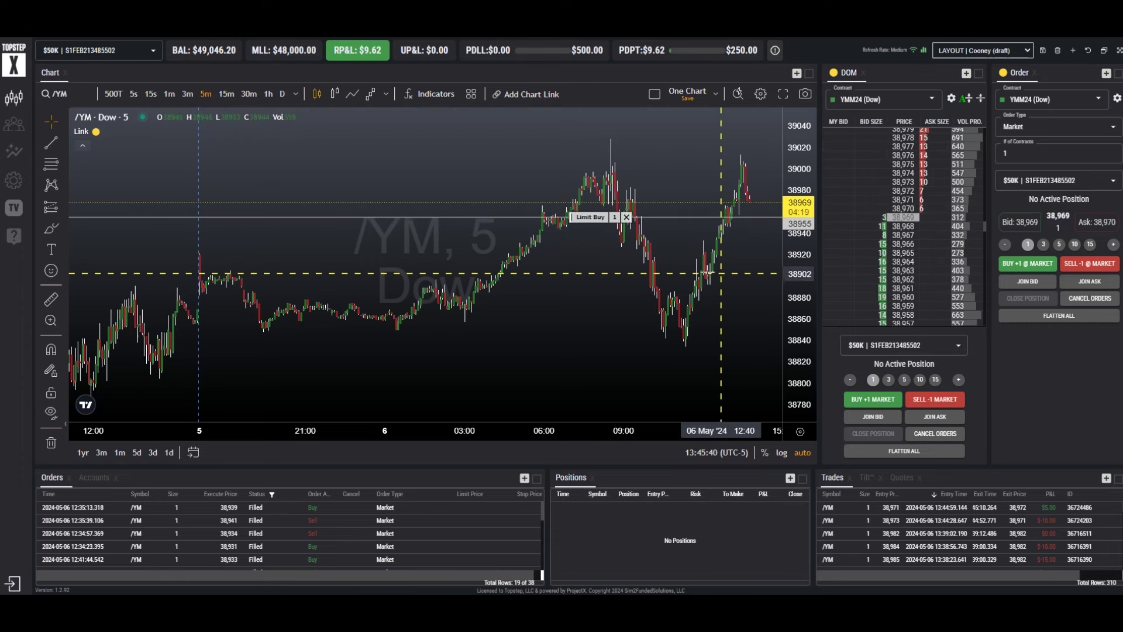
pyautogui.click(938, 435)
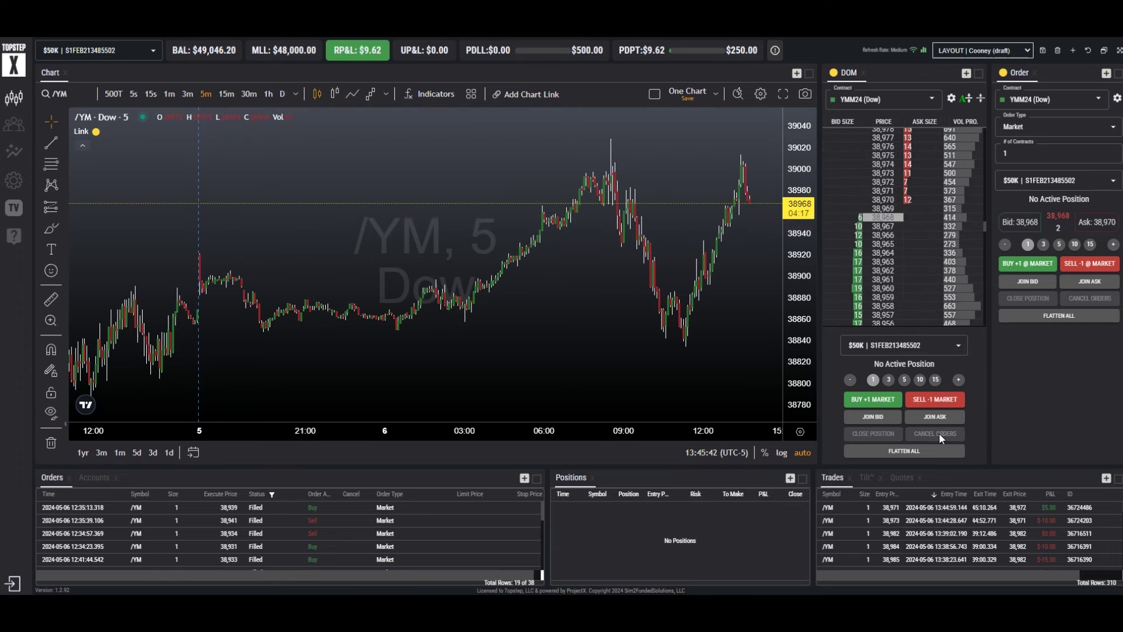
# - Place another limit buy at 38,962 and cancel it
pyautogui.click(845, 270)
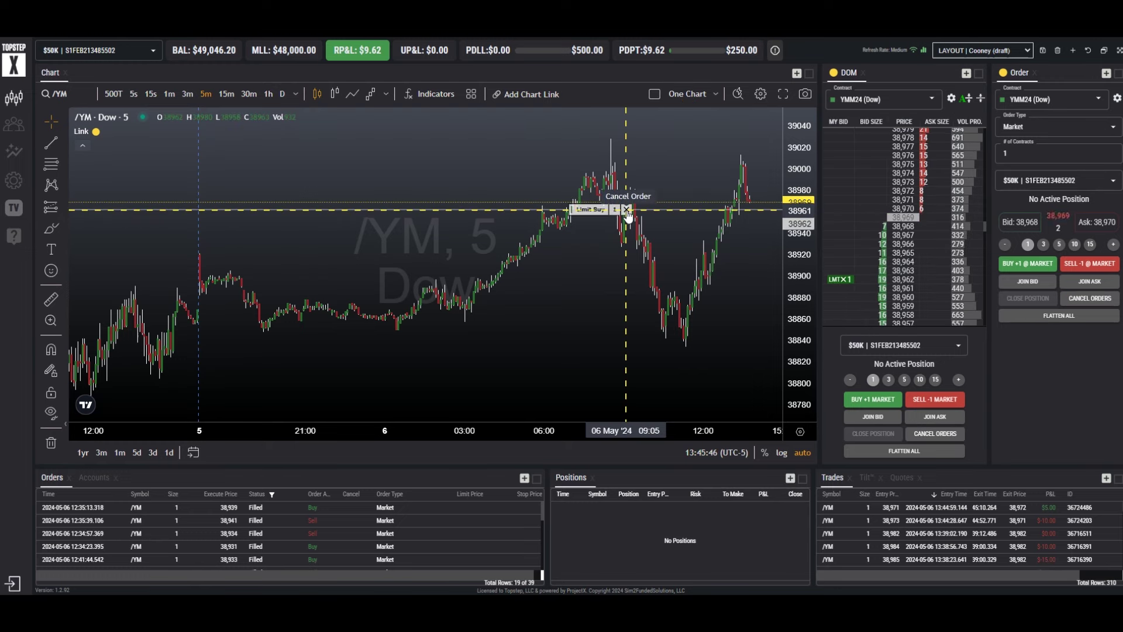
pyautogui.click(626, 210)
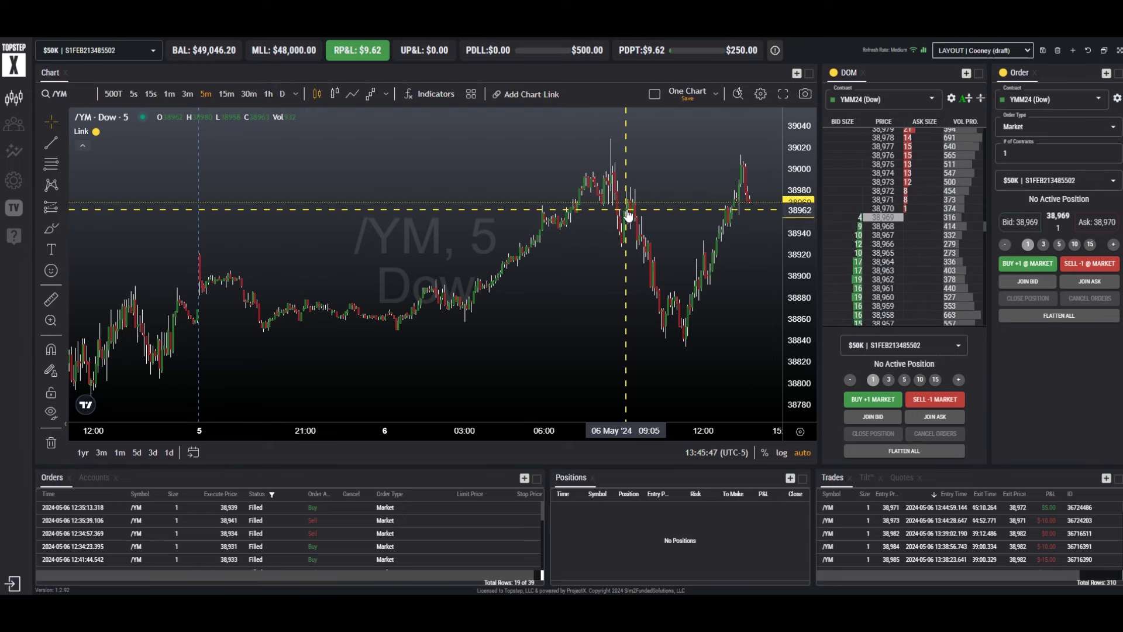
pyautogui.rightClick(631, 134)
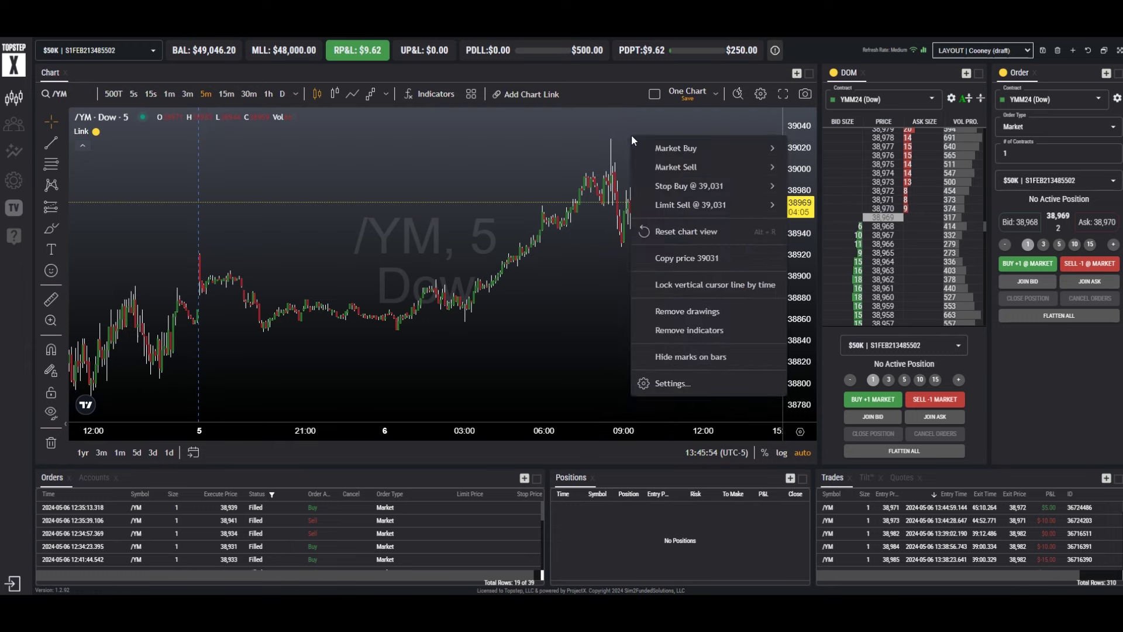
# - Place a 1-contract stop buy at 39,031 from the chart and lower it to about 39,028
pyautogui.moveTo(677, 187)
pyautogui.click(580, 191)
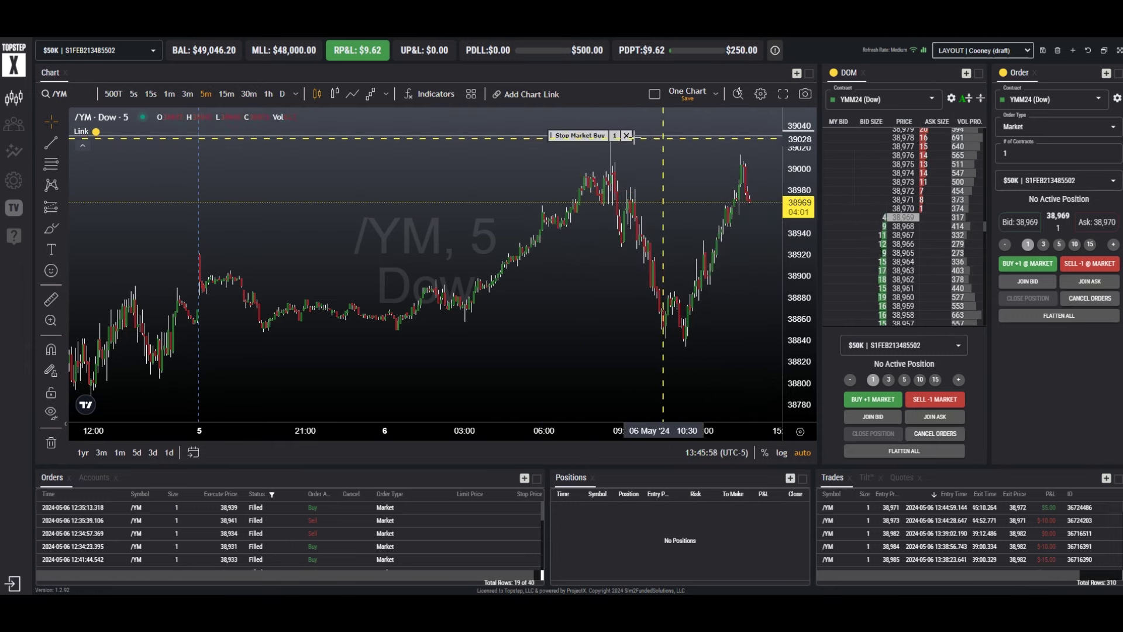
pyautogui.moveTo(574, 138); pyautogui.dragTo(577, 147)
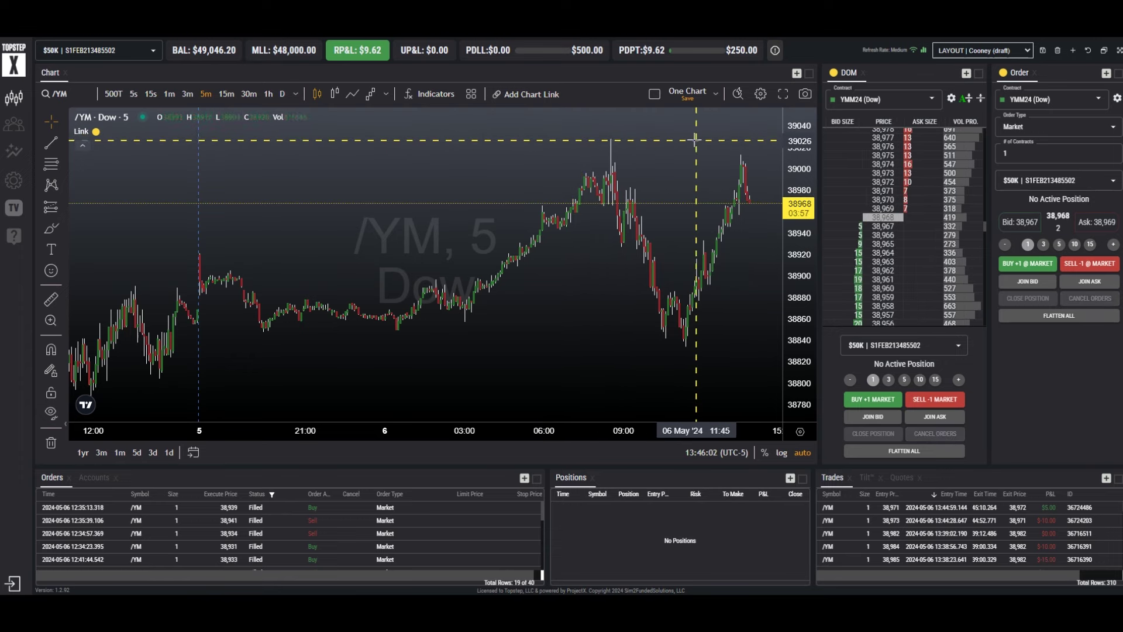
# - Place a 1-contract limit sell at 39,032 from the chart, then cancel it
pyautogui.rightClick(656, 135)
pyautogui.moveTo(716, 205)
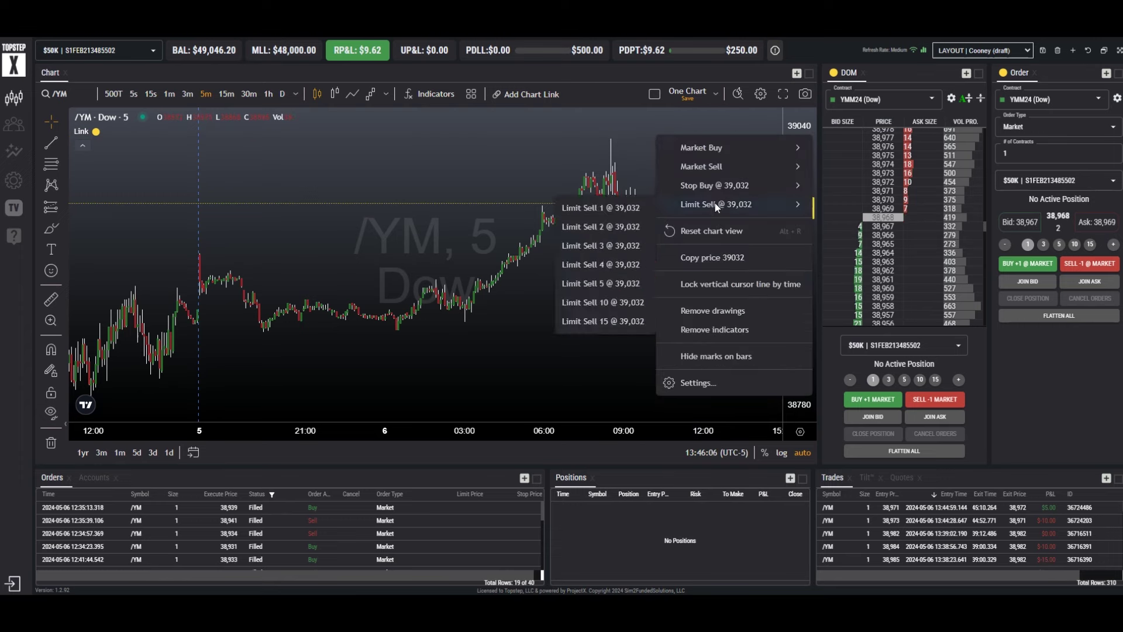
pyautogui.click(614, 208)
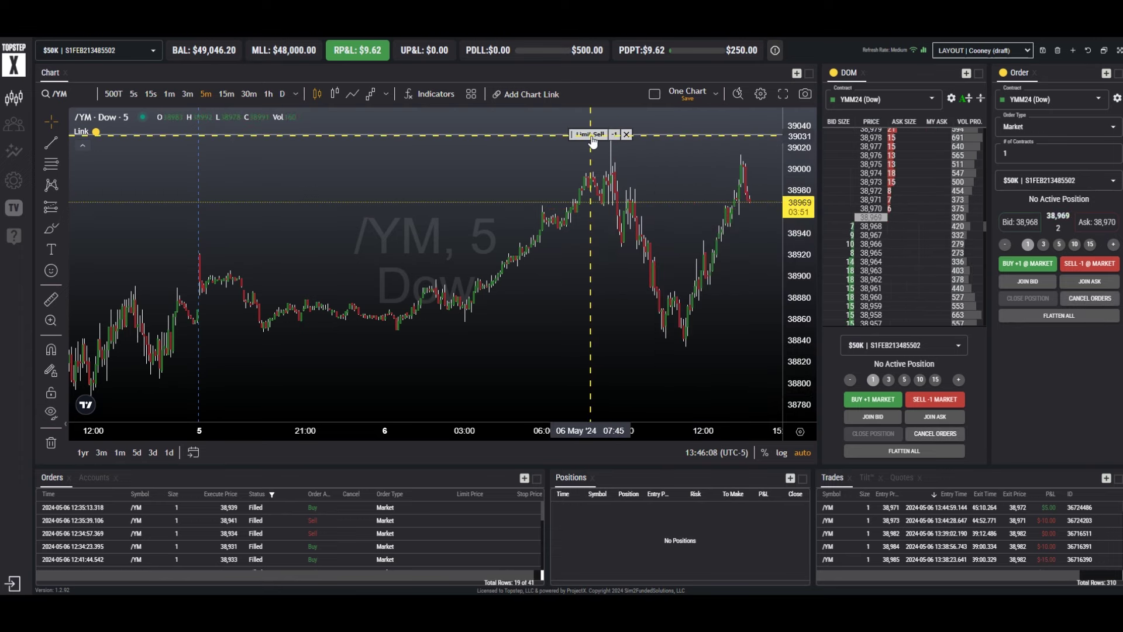
pyautogui.click(626, 134)
# - Switch the order panel to Limit orders with a limit price of 39040
pyautogui.click(1055, 132)
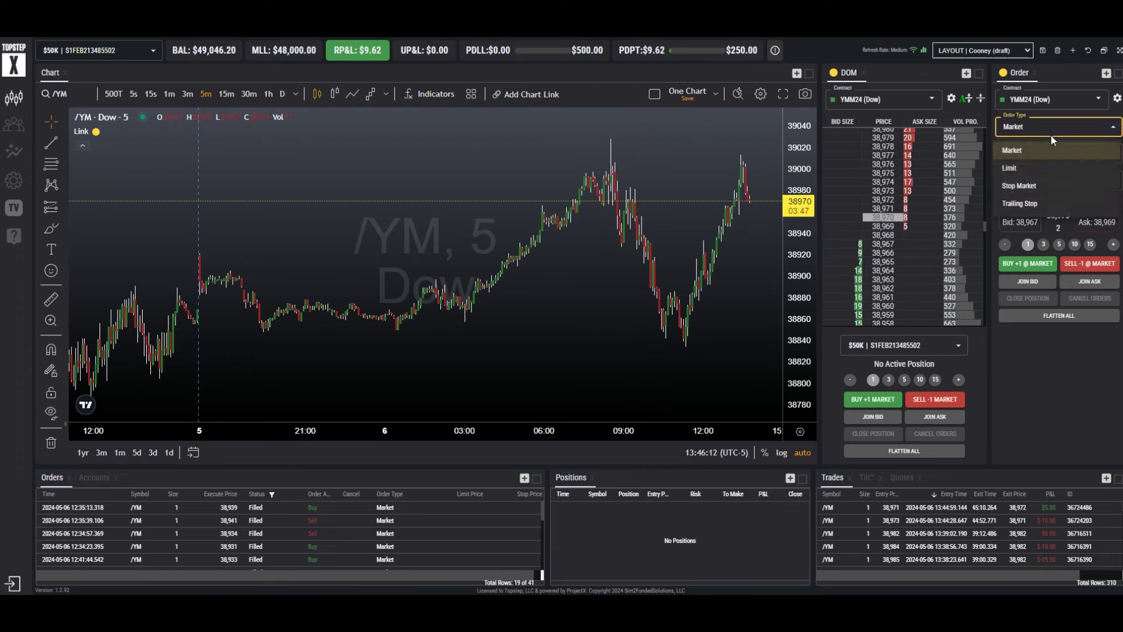
pyautogui.click(1024, 169)
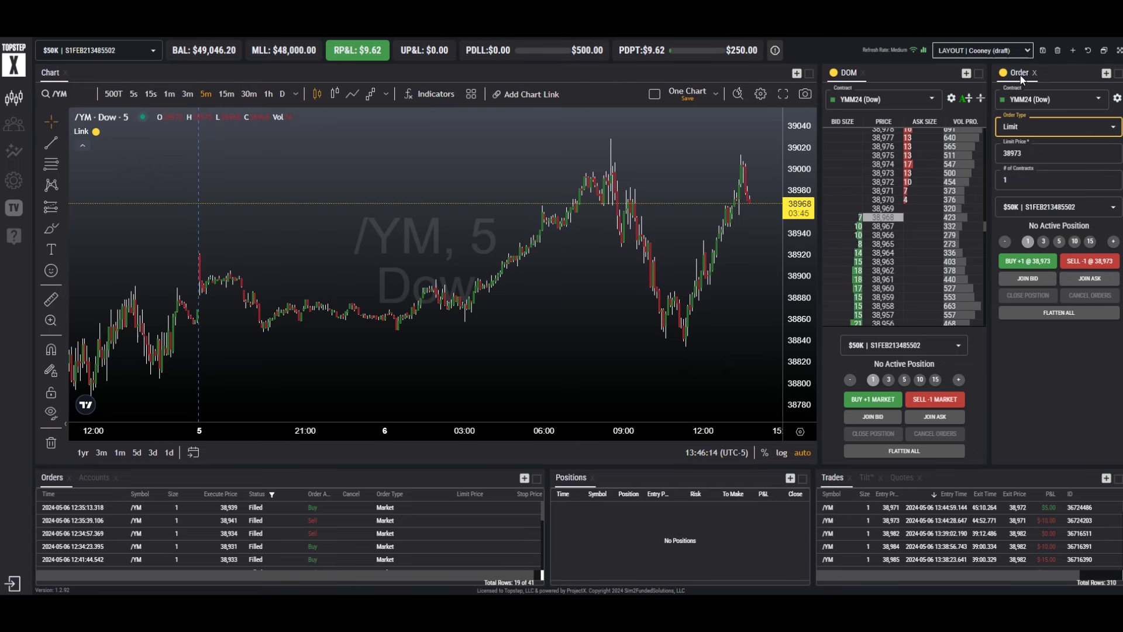
pyautogui.click(1002, 180)
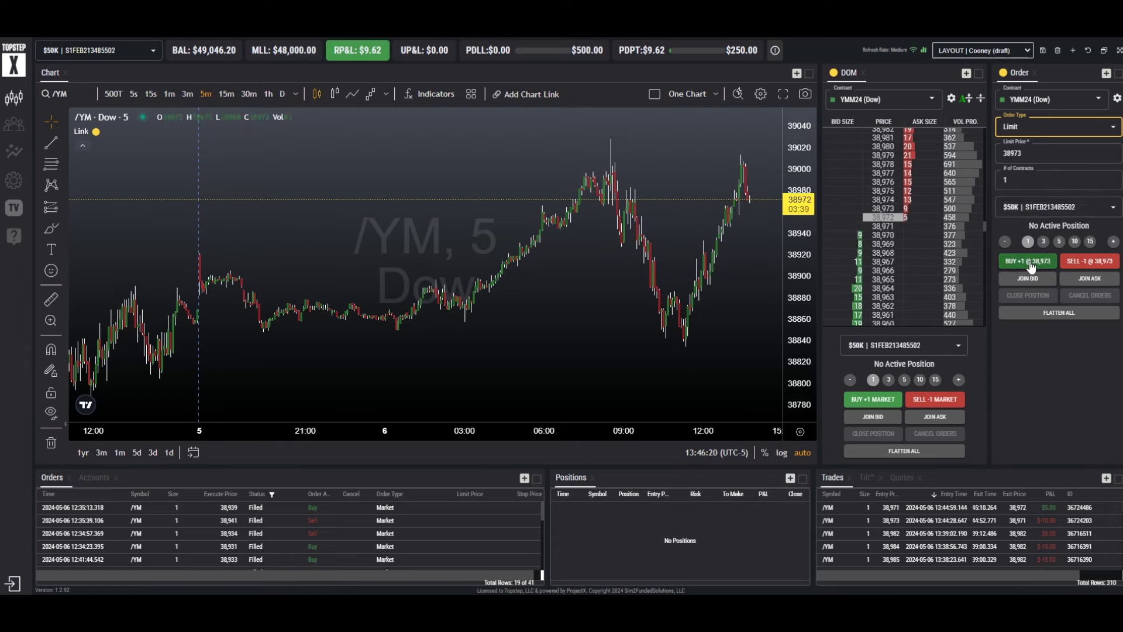
pyautogui.click(1023, 124)
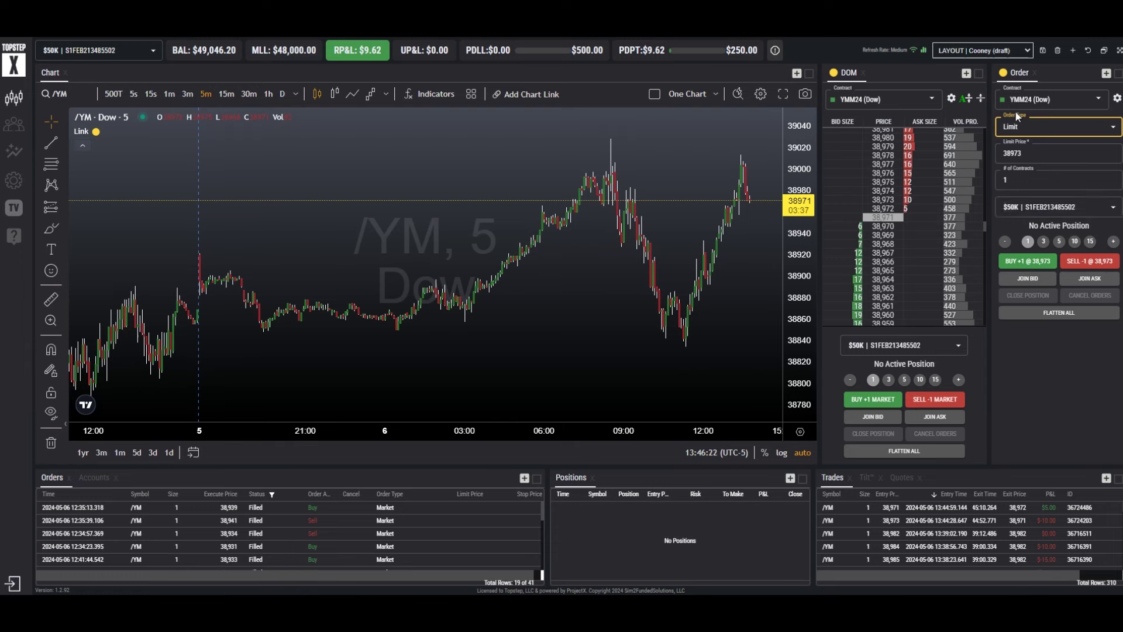
pyautogui.click(1036, 155)
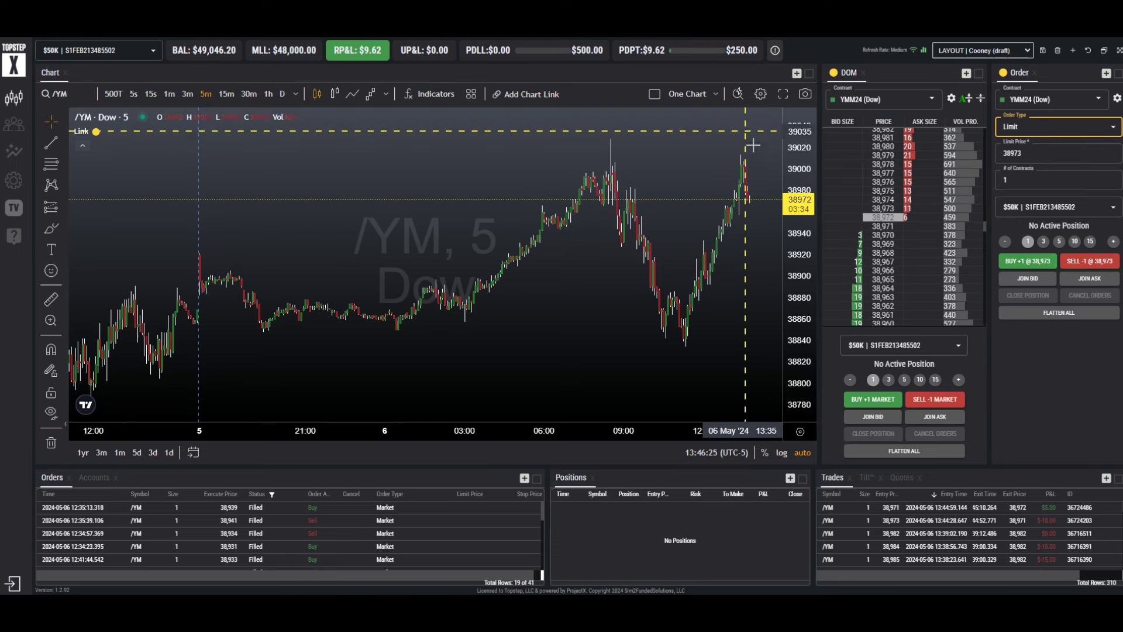
pyautogui.doubleClick(1054, 151)
pyautogui.write('3')
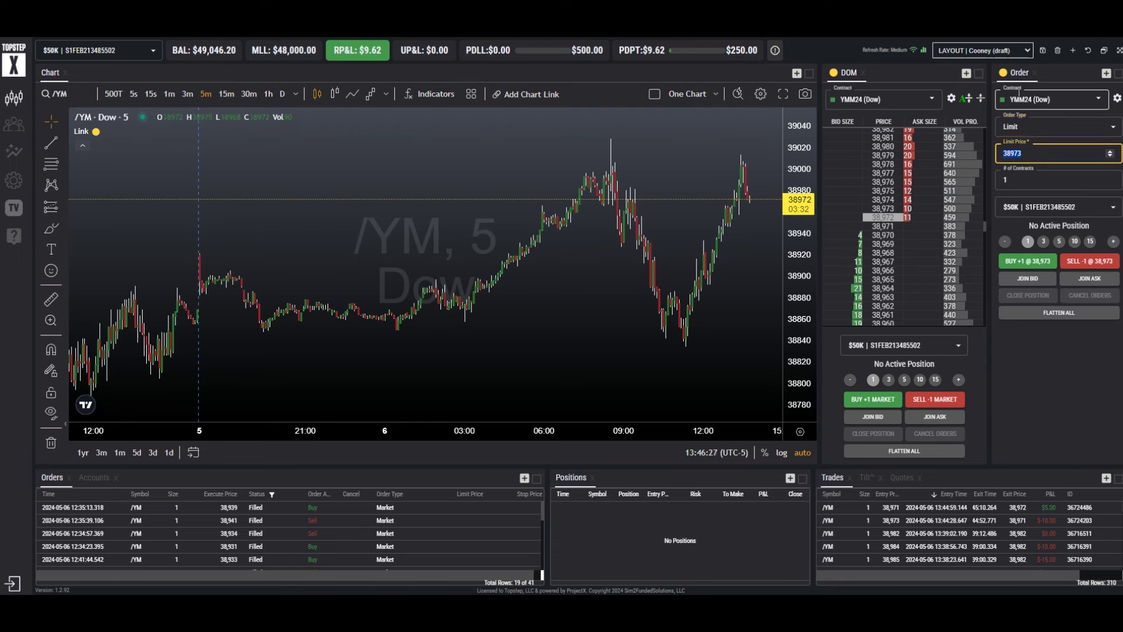
pyautogui.write('9040')
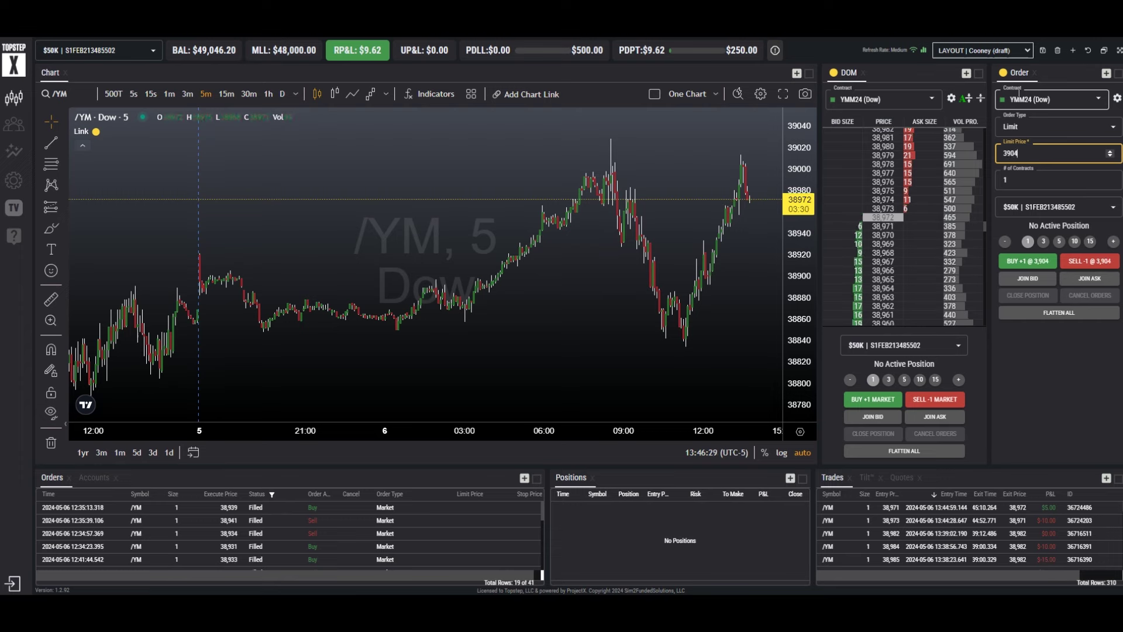
# - Send a 1-contract limit sell at 39040, cancel it, and set the order type back to Market
pyautogui.click(1089, 261)
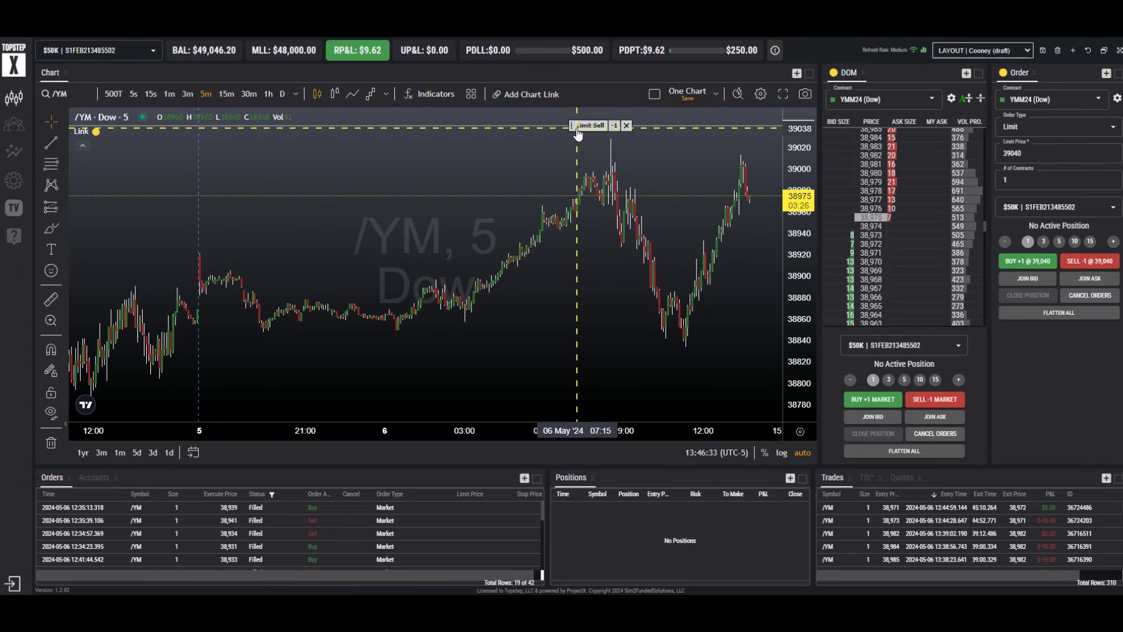
pyautogui.click(626, 125)
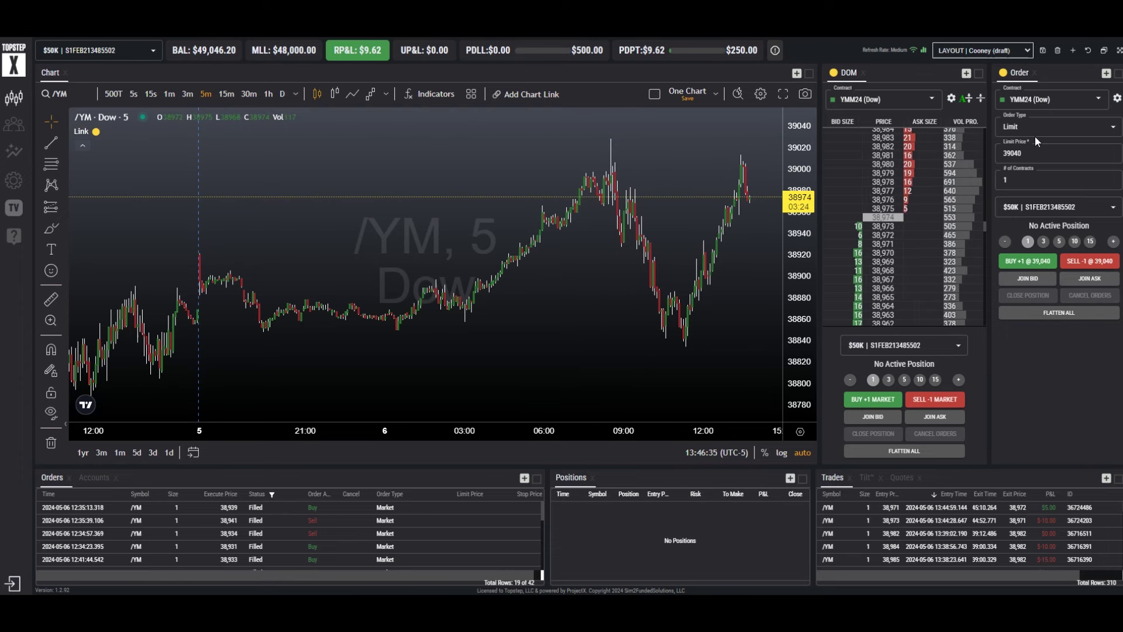
pyautogui.click(1039, 129)
pyautogui.click(1012, 150)
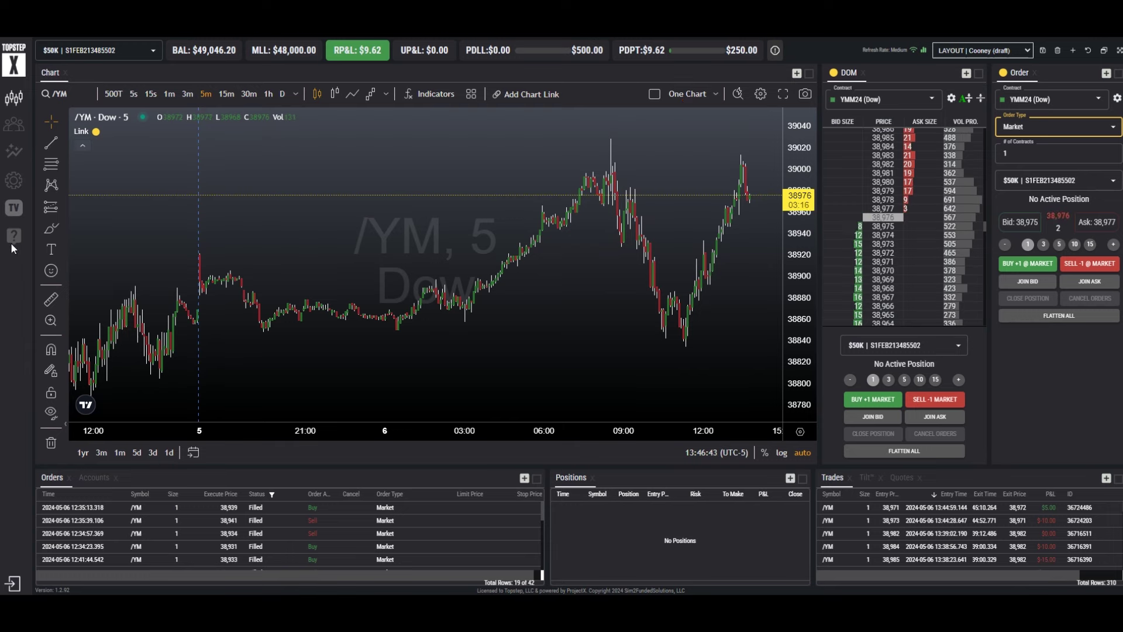
pyautogui.click(14, 183)
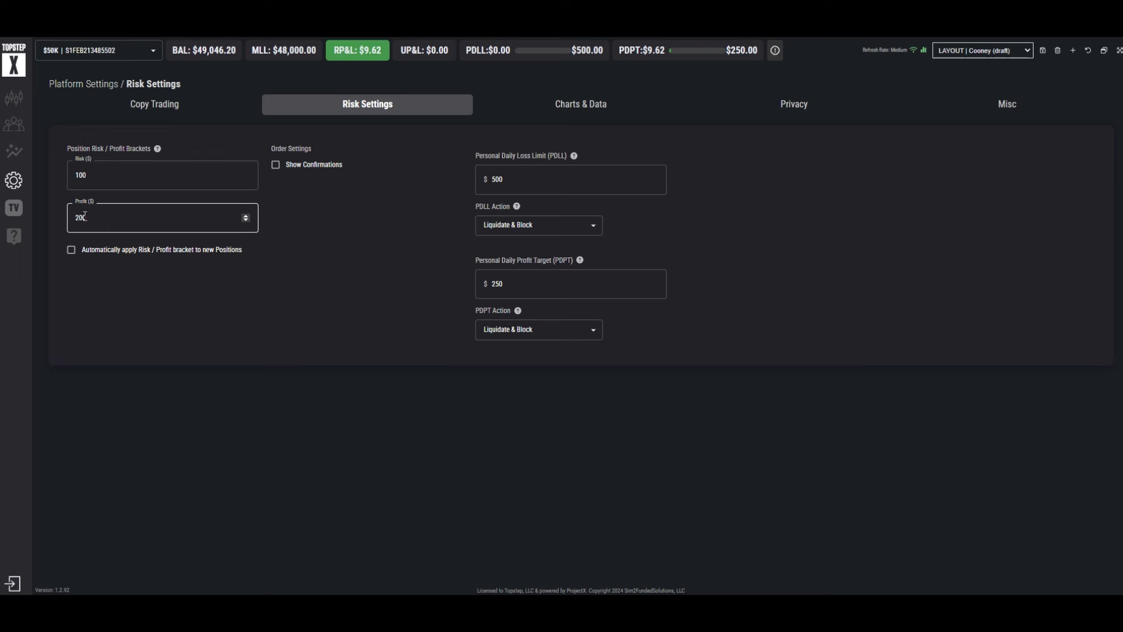
# - Enable auto-applying the $100 risk / $200 profit bracket, save Risk Settings, and return to trading
pyautogui.click(70, 250)
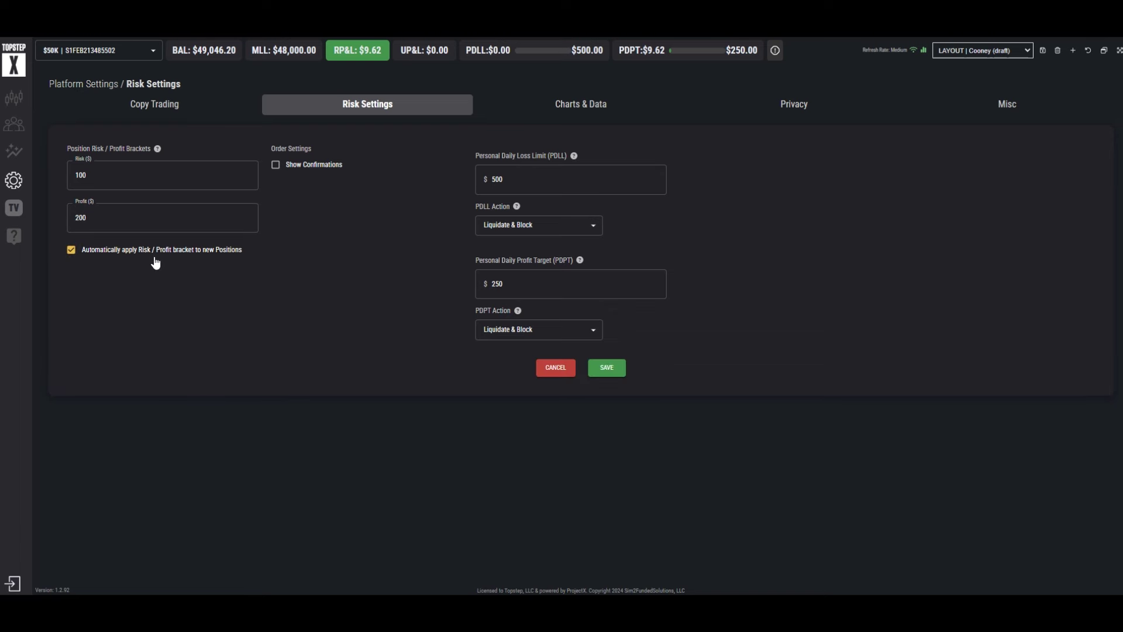
pyautogui.click(607, 367)
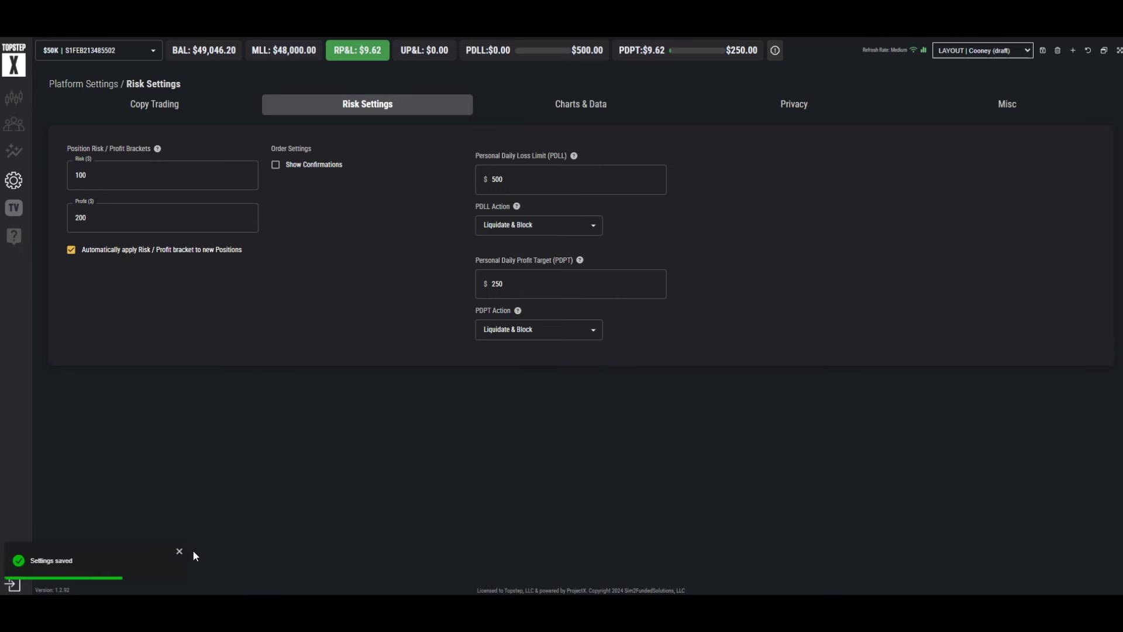
pyautogui.click(14, 98)
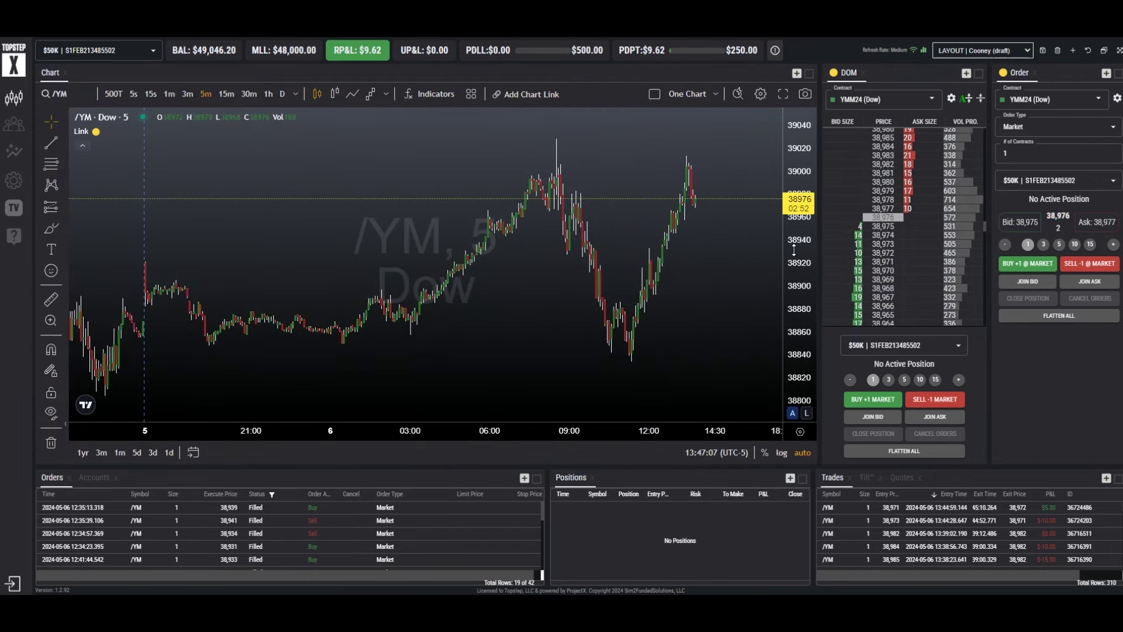
# - Buy 1 contract at market at 38,975 and move its bracket stop down to 38,918
pyautogui.moveTo(802, 283); pyautogui.dragTo(801, 327)
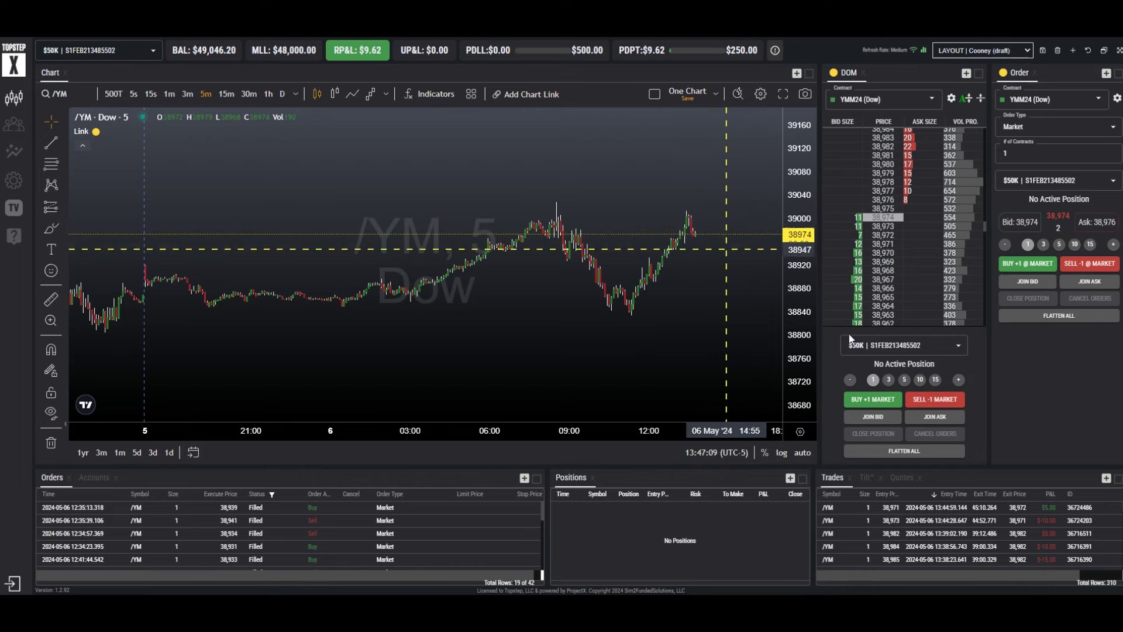
pyautogui.click(868, 400)
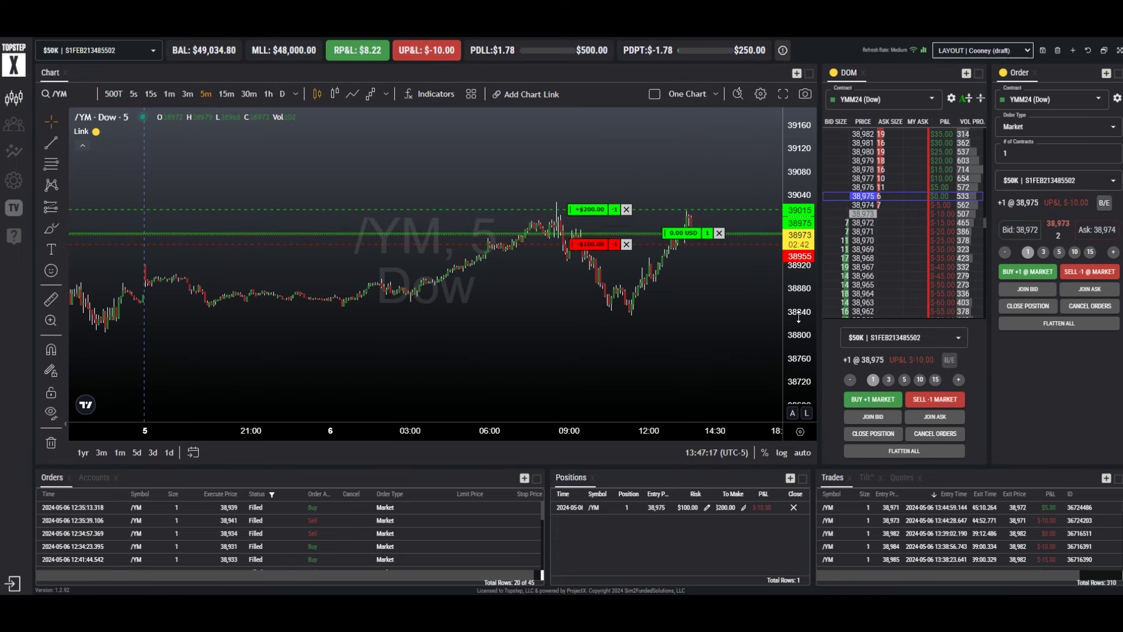
pyautogui.moveTo(592, 245); pyautogui.dragTo(592, 266)
pyautogui.moveTo(590, 202)
pyautogui.mouseDown()
pyautogui.moveTo(591, 217)
pyautogui.moveTo(594, 197)
pyautogui.mouseUp()
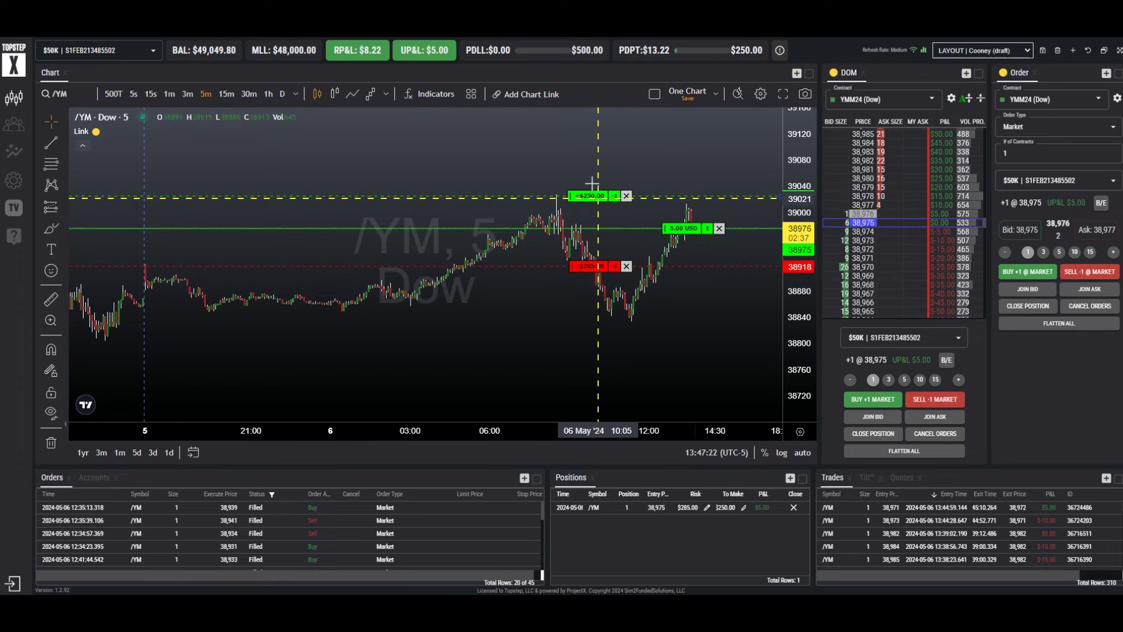
# - Buy one more contract, sell one back, then move the stop to breakeven
pyautogui.click(872, 400)
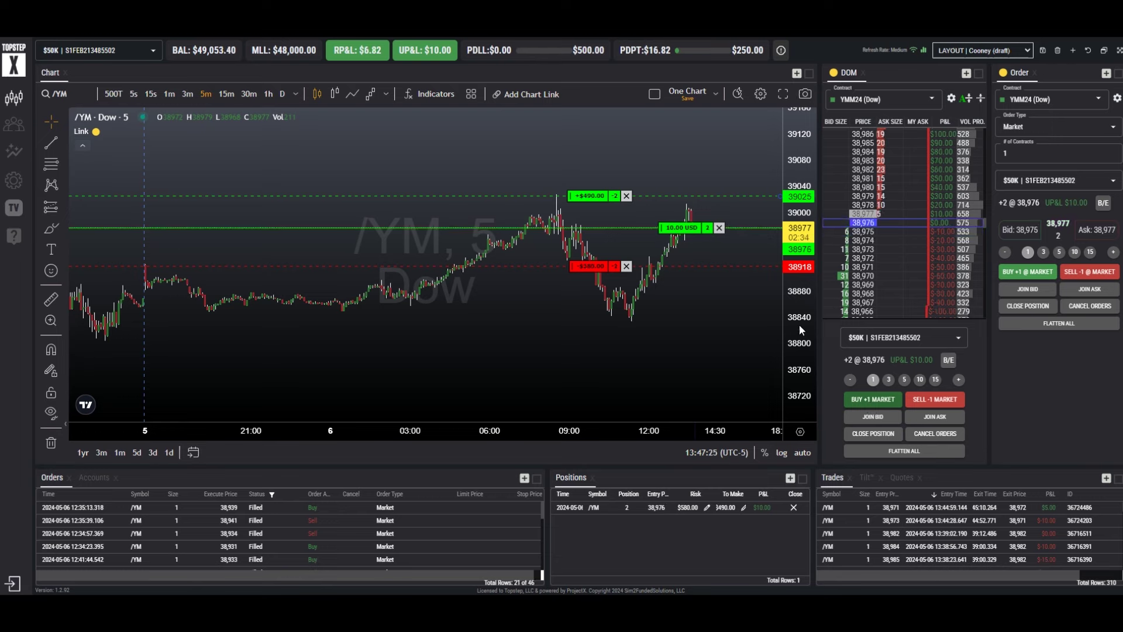
pyautogui.click(934, 399)
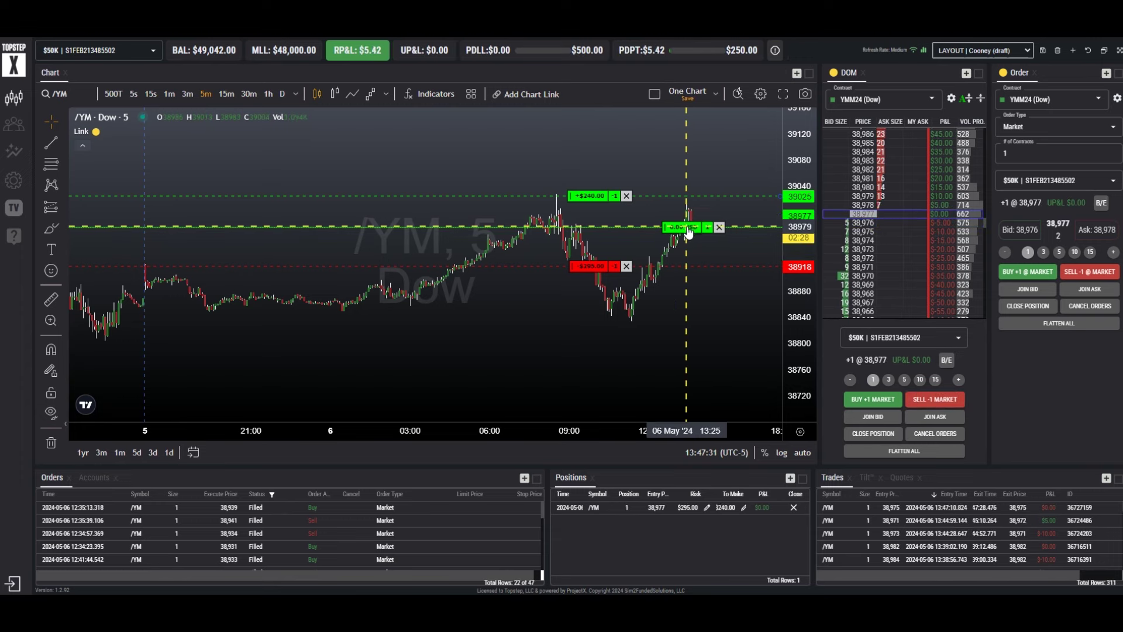
pyautogui.click(948, 359)
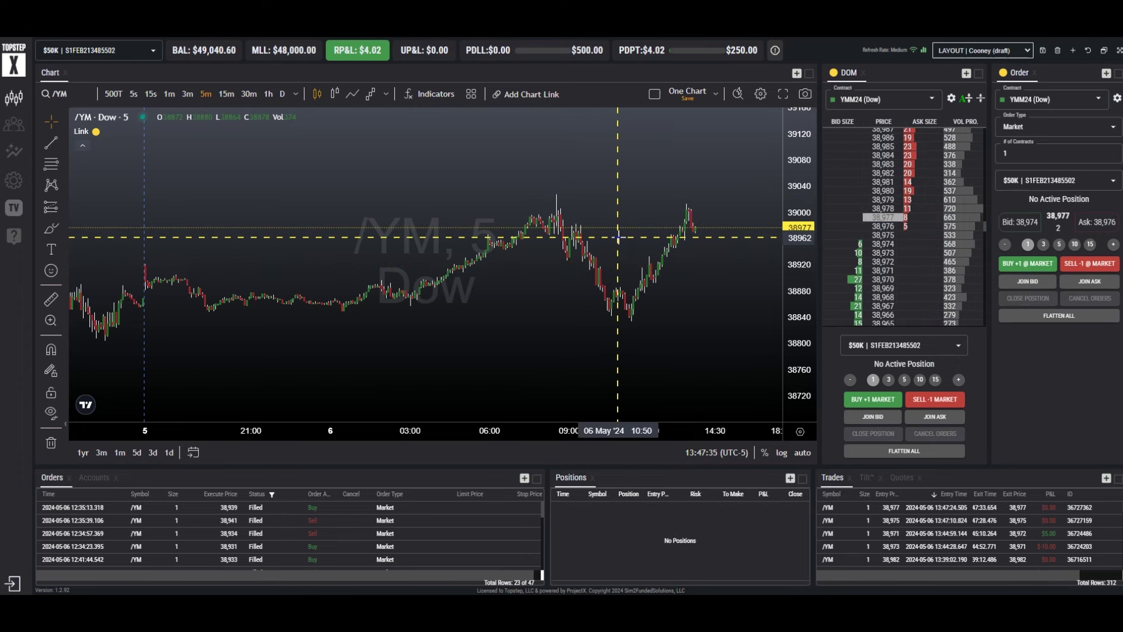